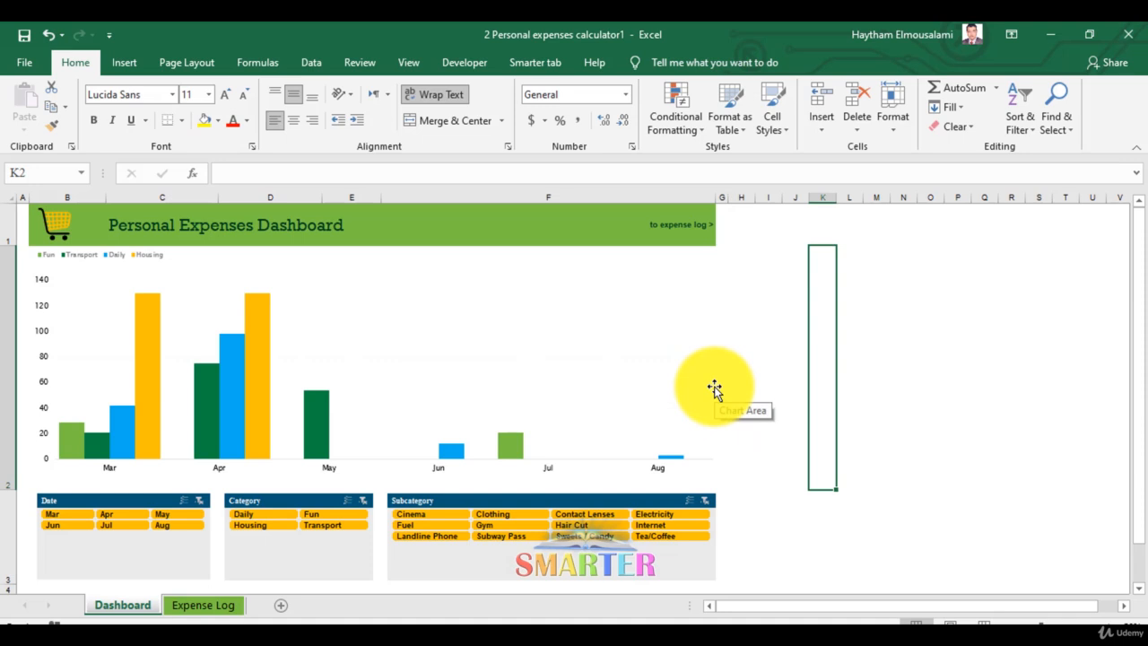
# Copy the words "Personal Expenses" from the dashboard title cell.
pyautogui.click(184, 230)
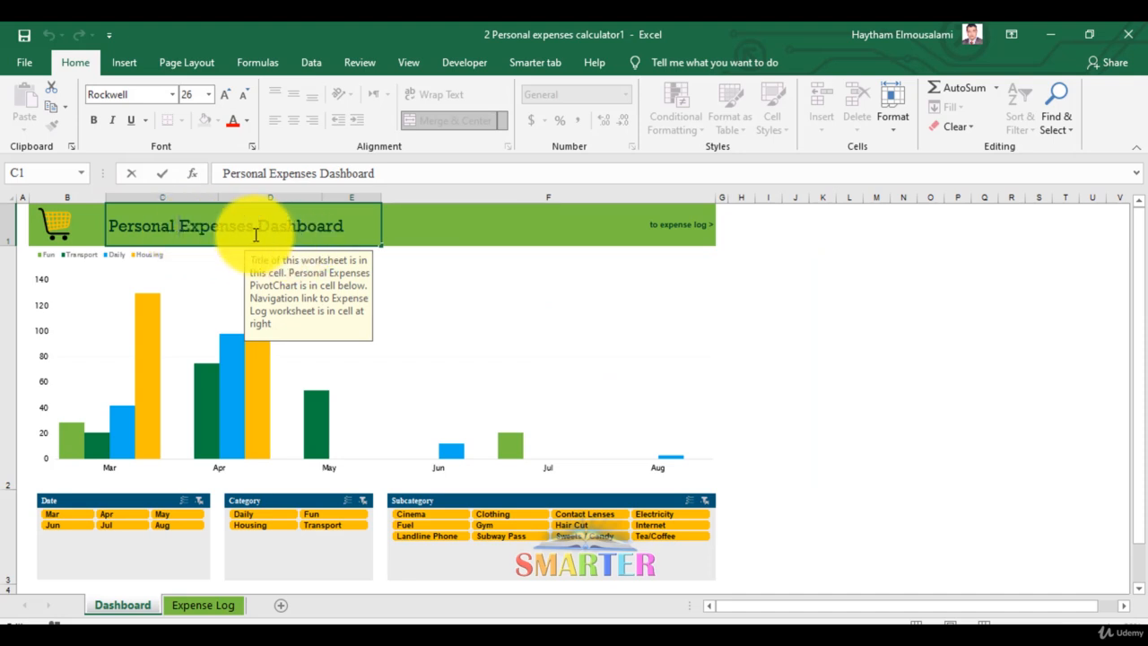
pyautogui.moveTo(254, 227); pyautogui.dragTo(99, 223)
pyautogui.hotkey('ctrl', 'c')
pyautogui.rightClick(139, 229)
pyautogui.click(170, 254)
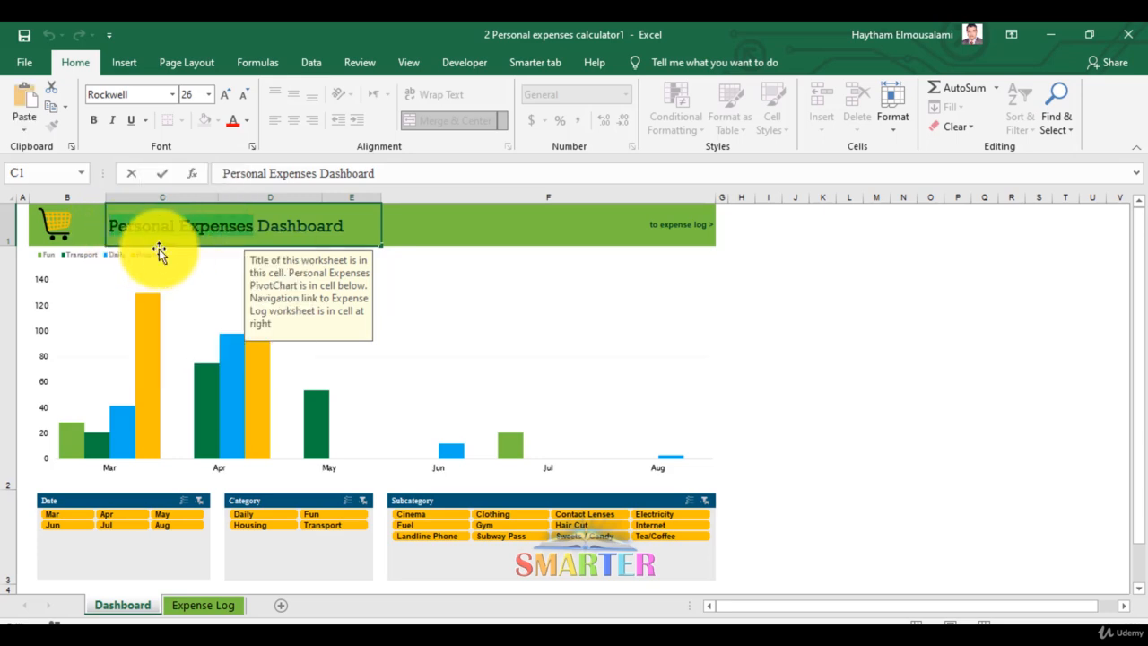
# Search the online templates for "Personal Expenses" and create a new workbook from the Personal expenses calculator template.
pyautogui.click(22, 64)
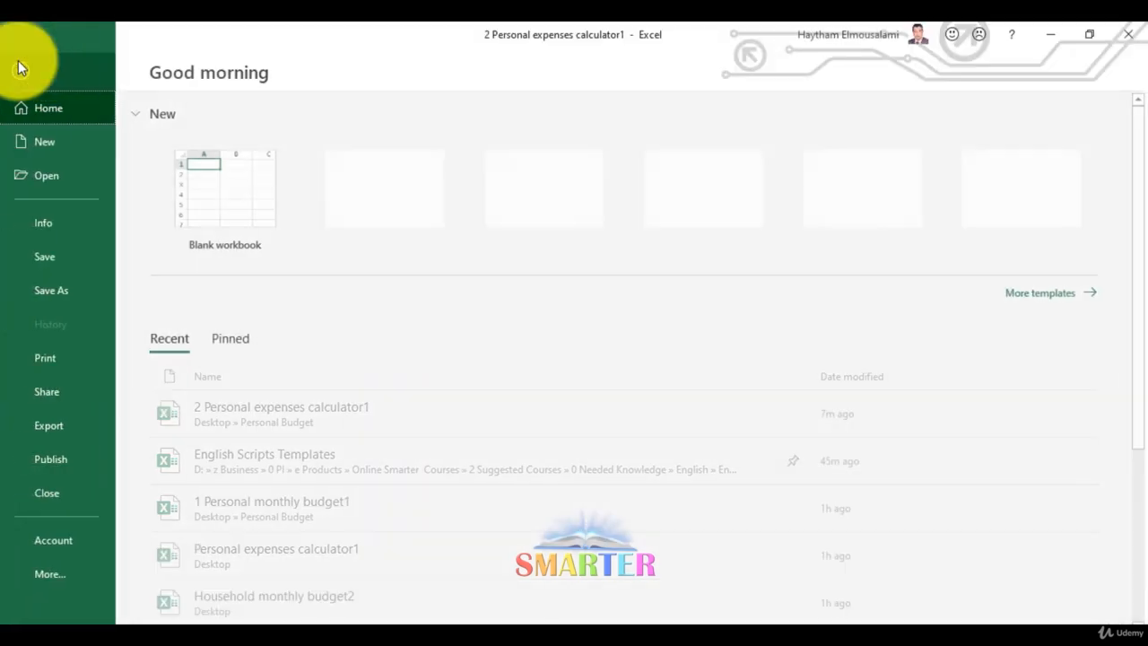
pyautogui.click(64, 142)
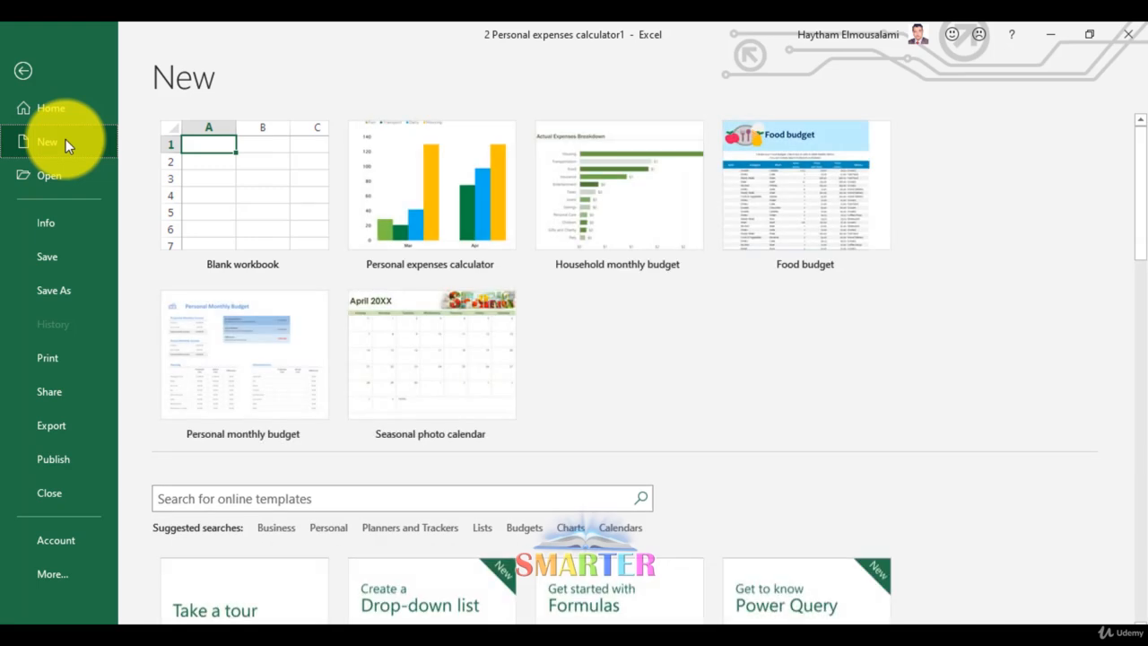
pyautogui.click(225, 499)
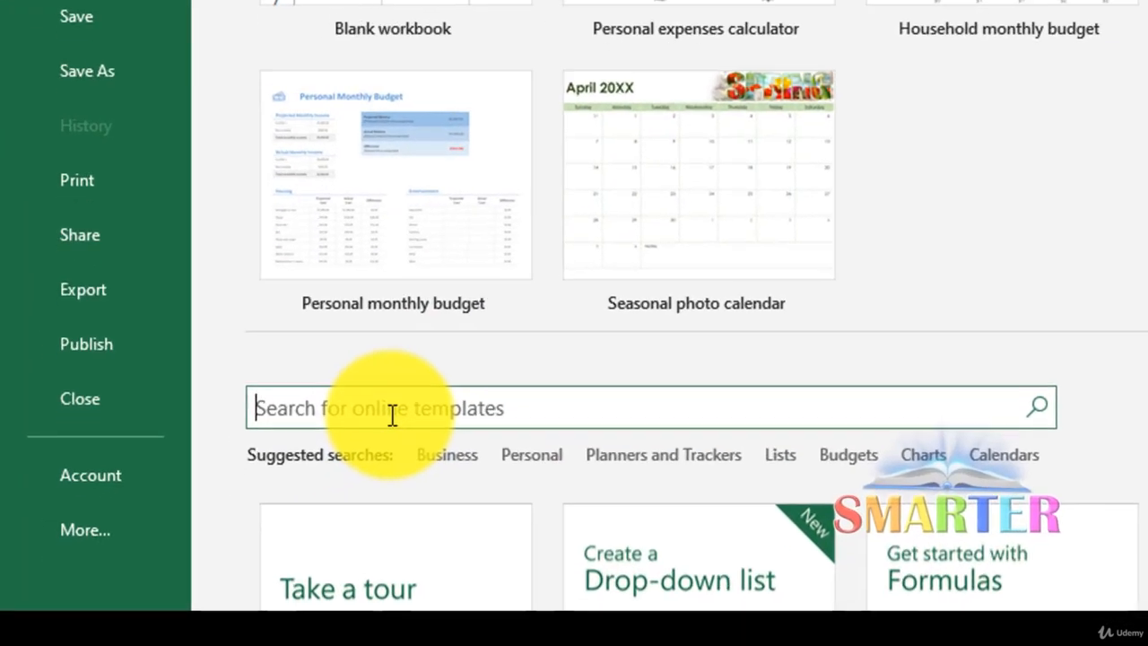
pyautogui.rightClick(392, 414)
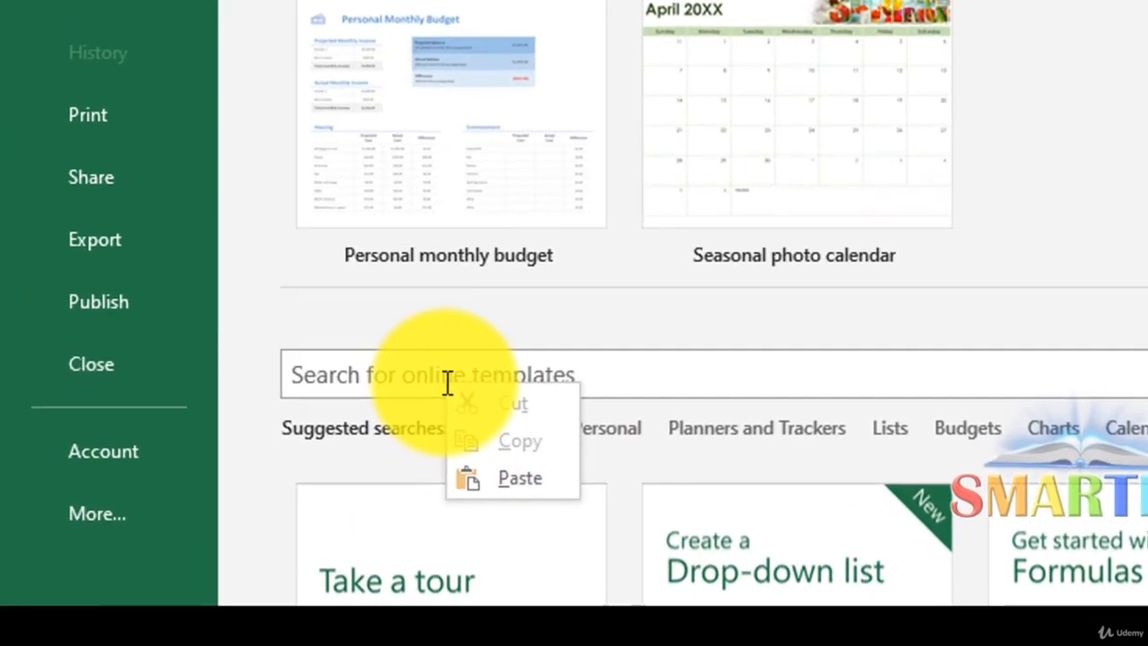
pyautogui.click(431, 488)
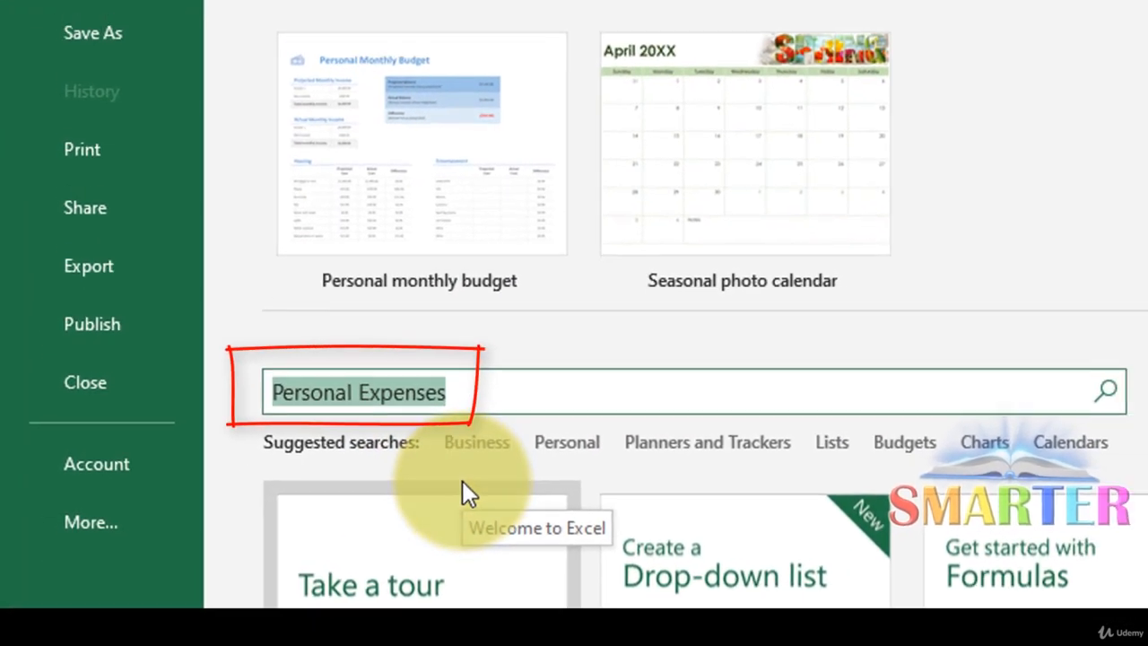
pyautogui.press('Return')
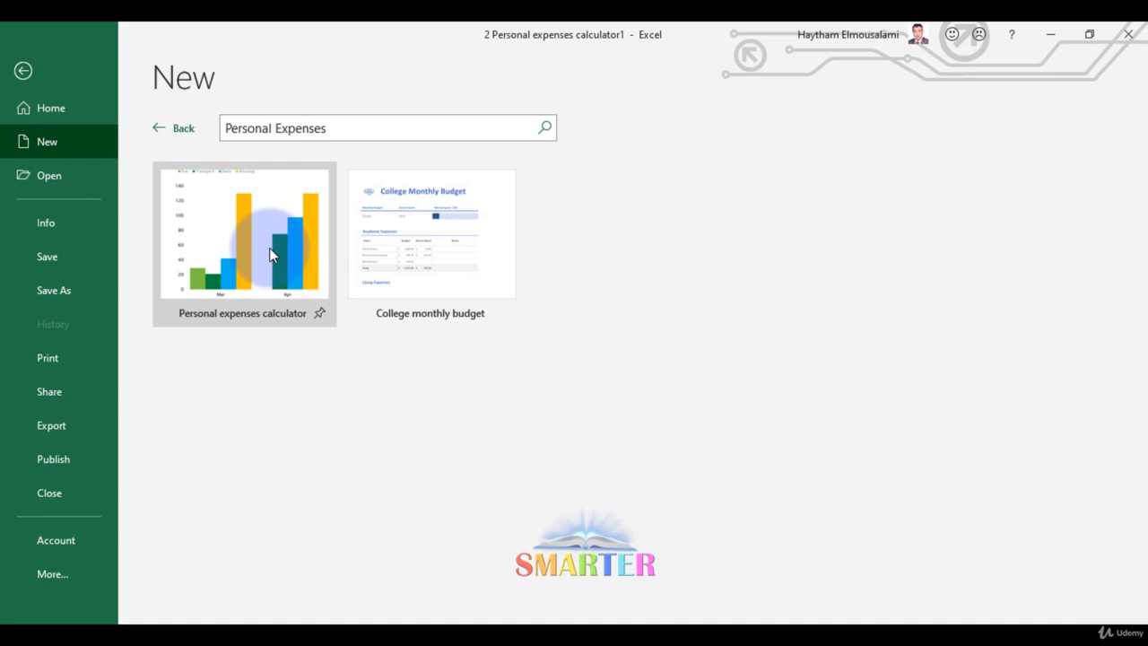
pyautogui.click(269, 248)
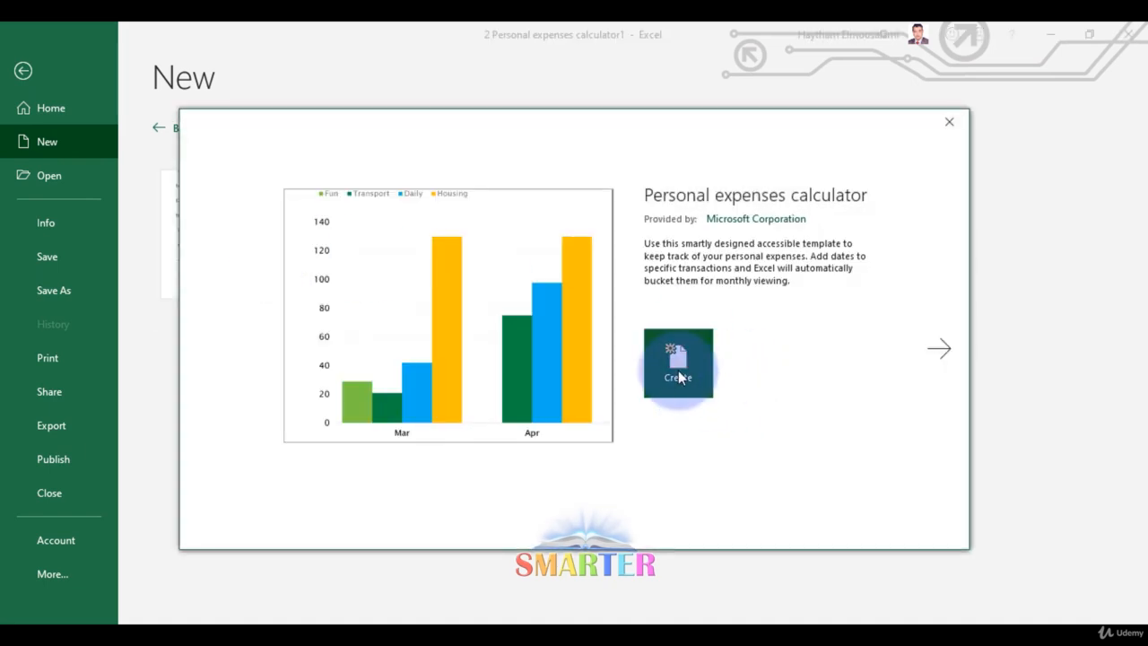
pyautogui.click(678, 377)
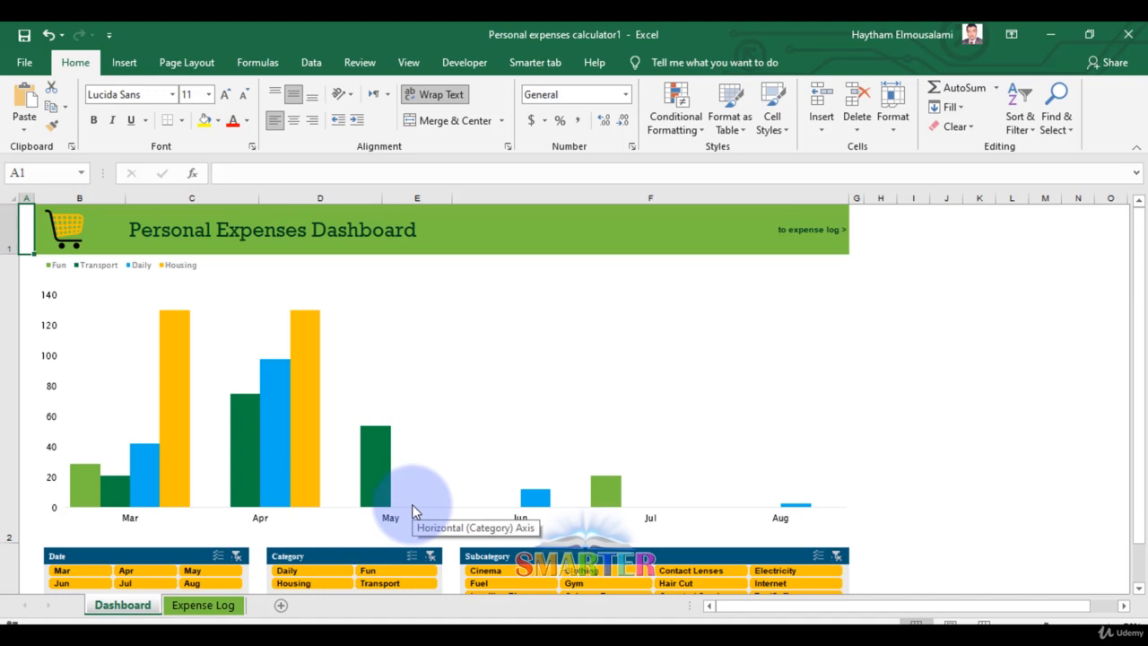
# Open the Expense Log sheet and examine the column headings and the first expense entries.
pyautogui.click(202, 604)
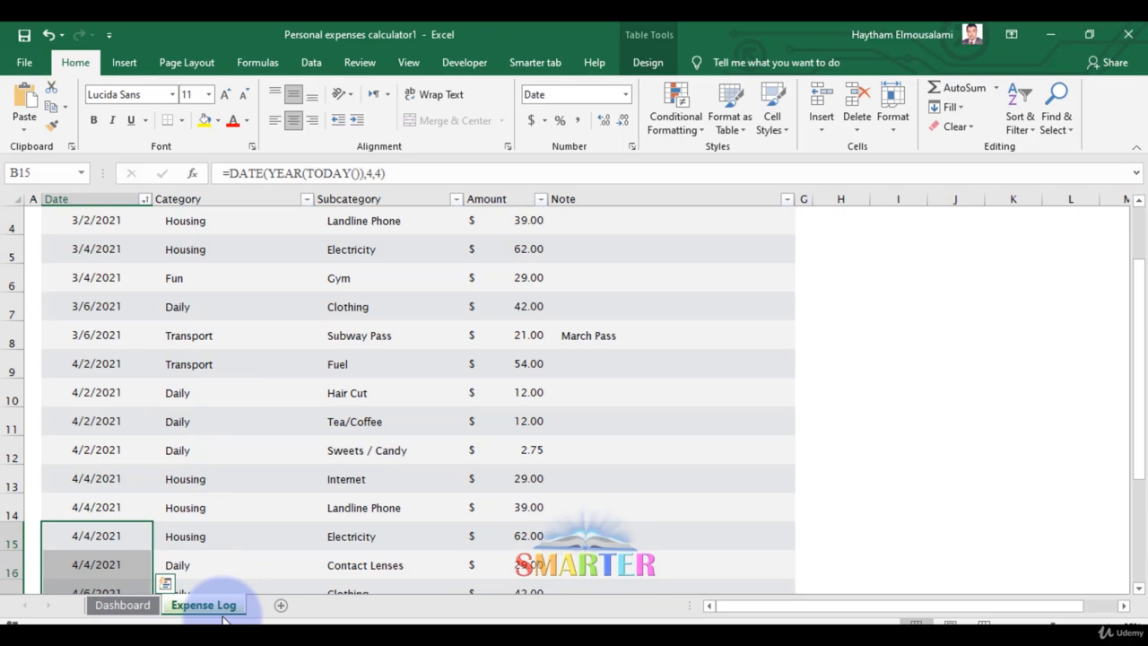
pyautogui.scroll(1, 371, 395)
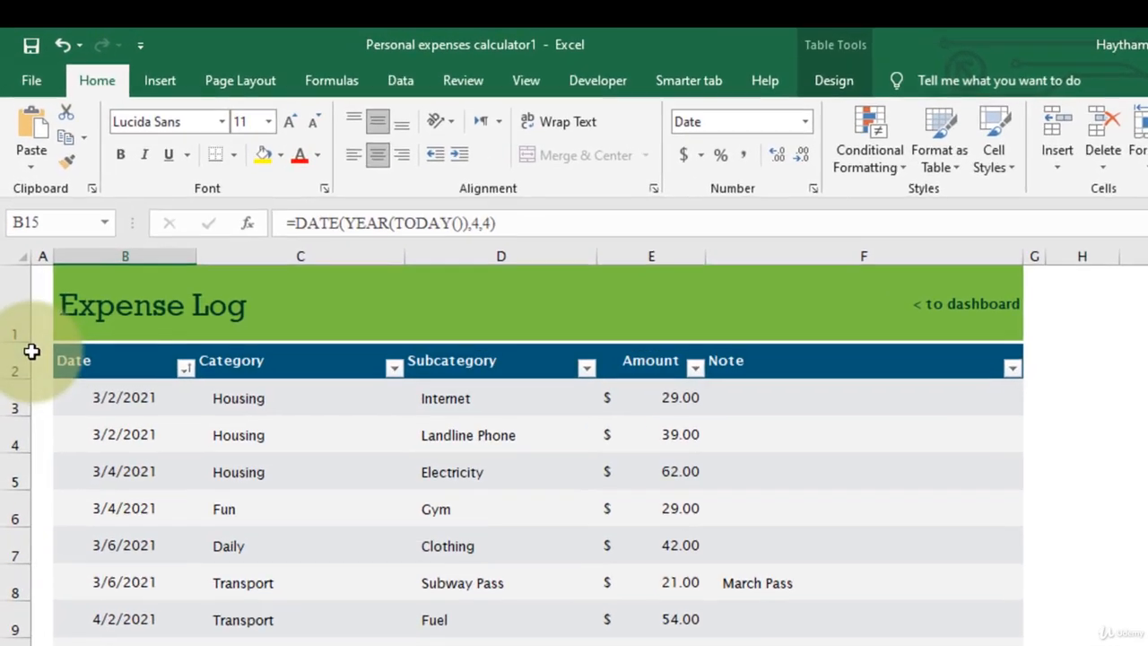
pyautogui.click(135, 281)
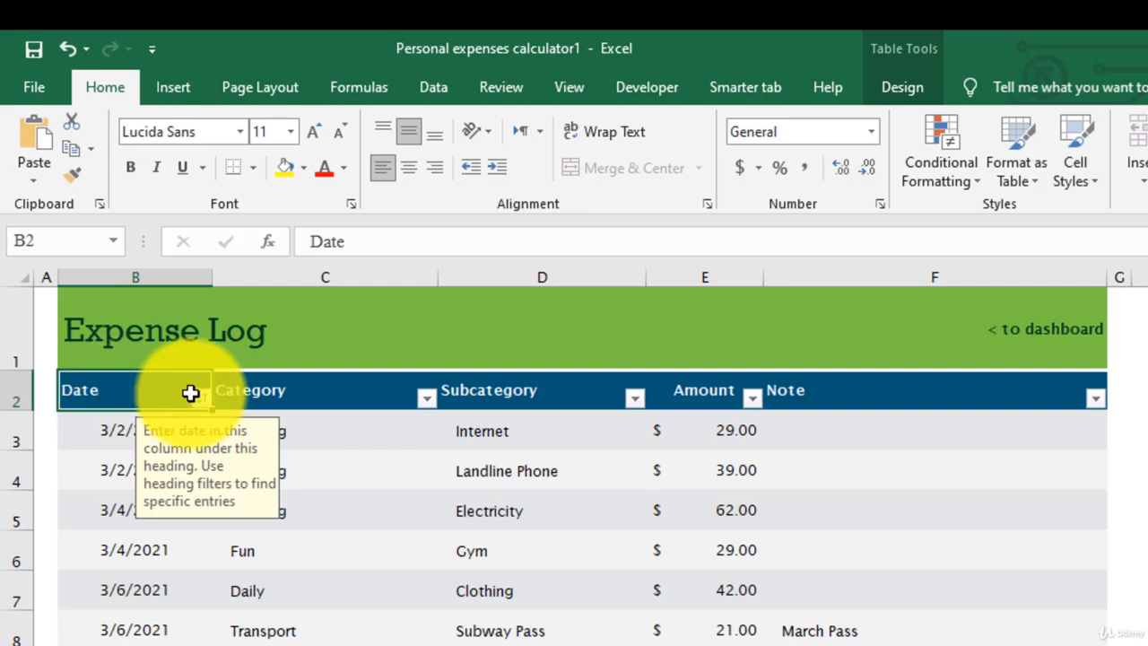
pyautogui.click(320, 391)
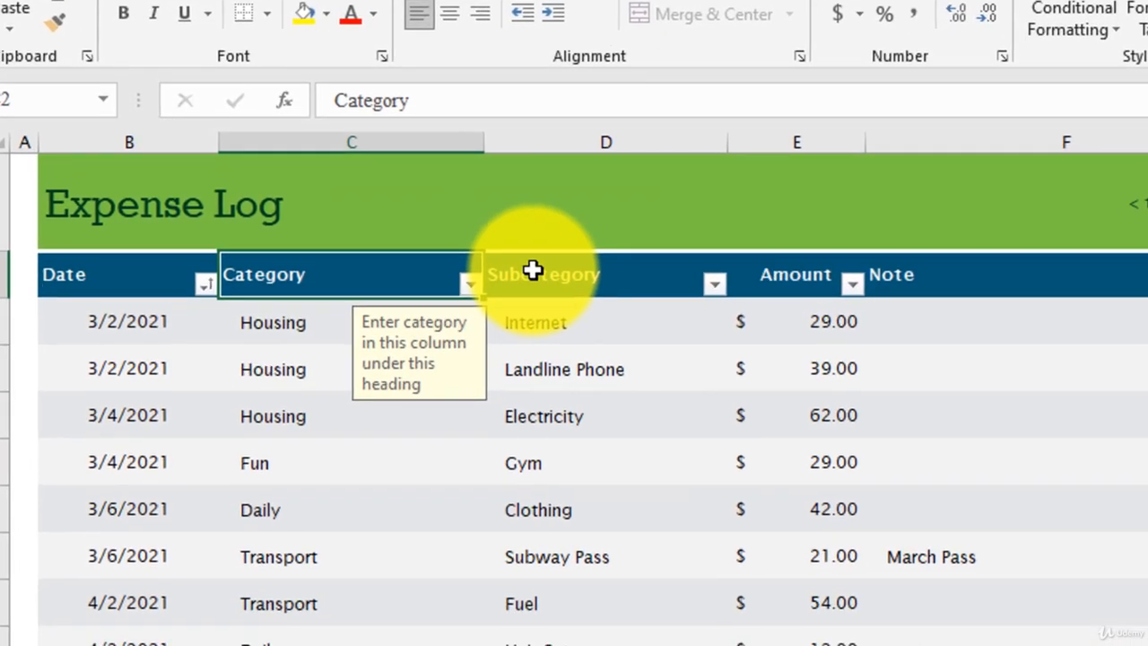
pyautogui.click(513, 390)
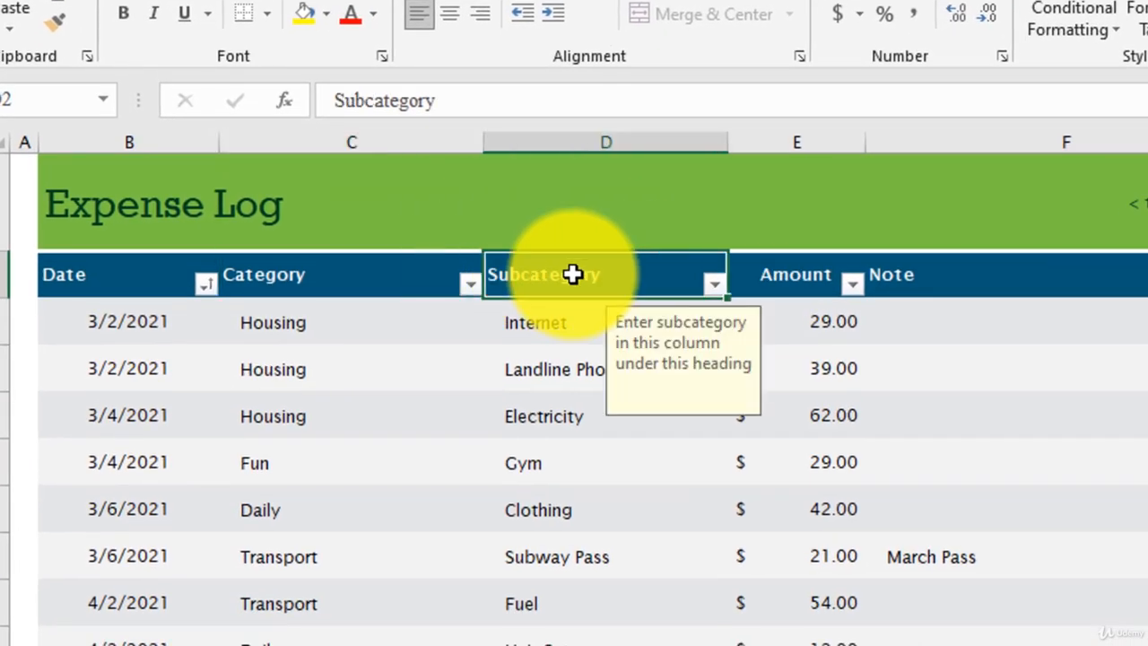
pyautogui.click(781, 271)
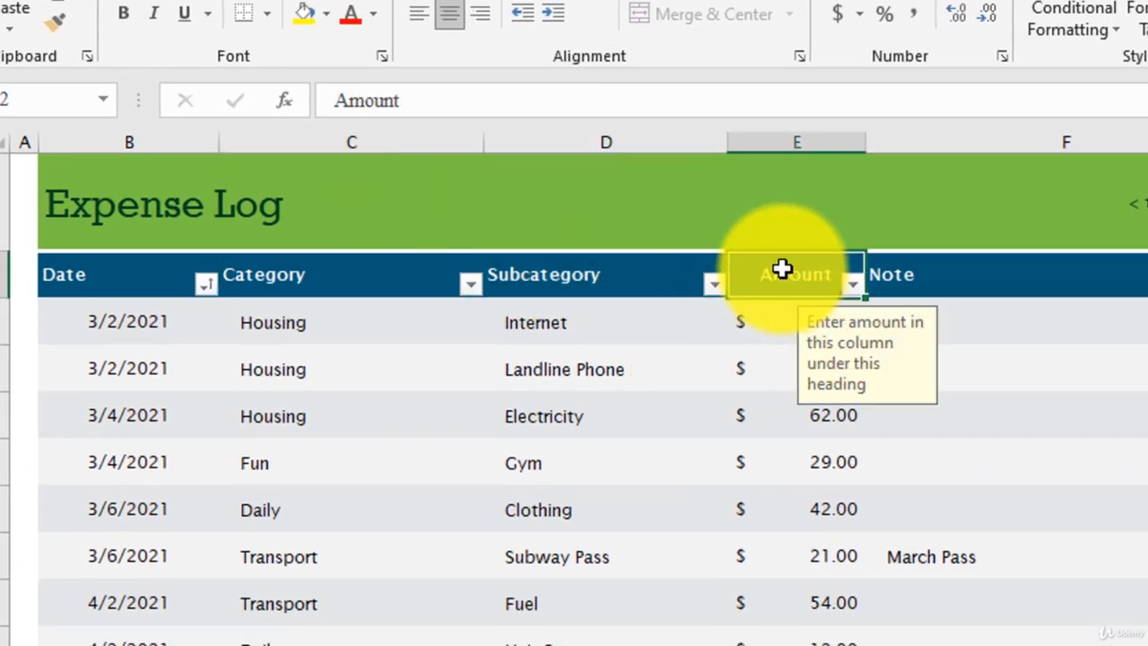
pyautogui.click(135, 326)
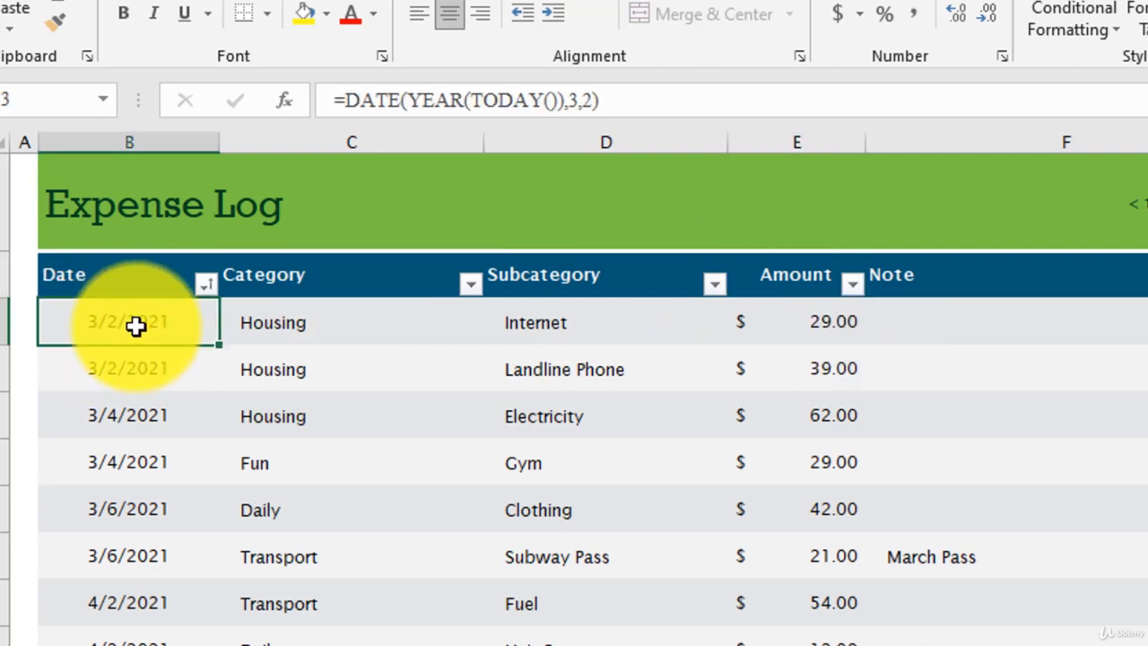
pyautogui.click(299, 315)
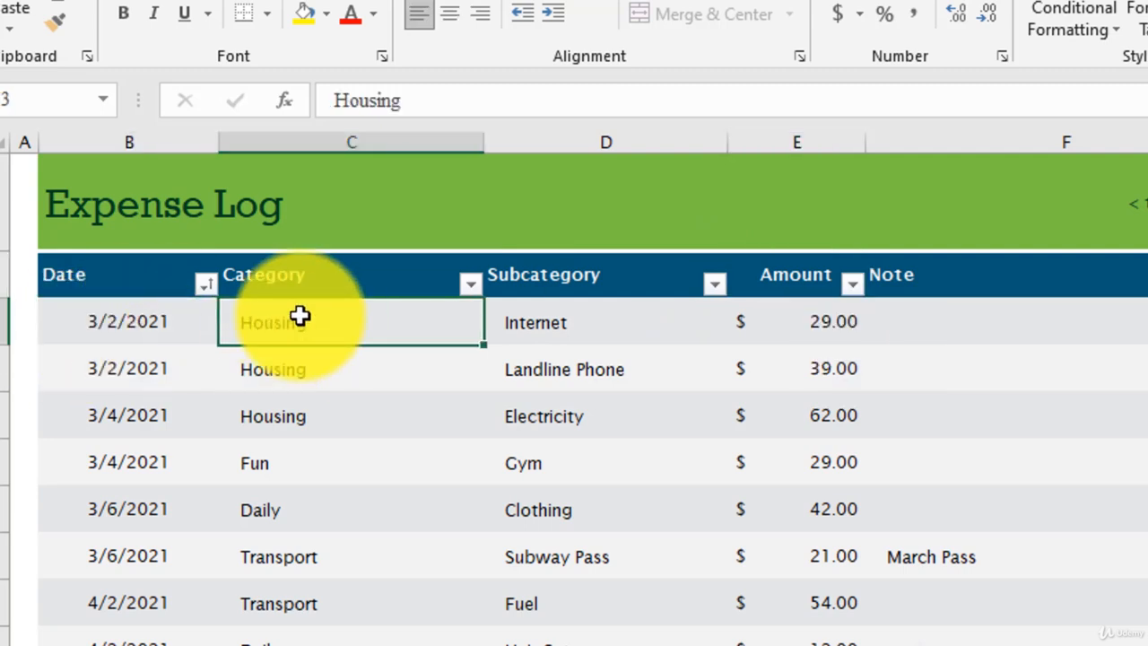
# Examine the filter lists of the Category and Subcategory columns without applying a filter.
pyautogui.click(471, 286)
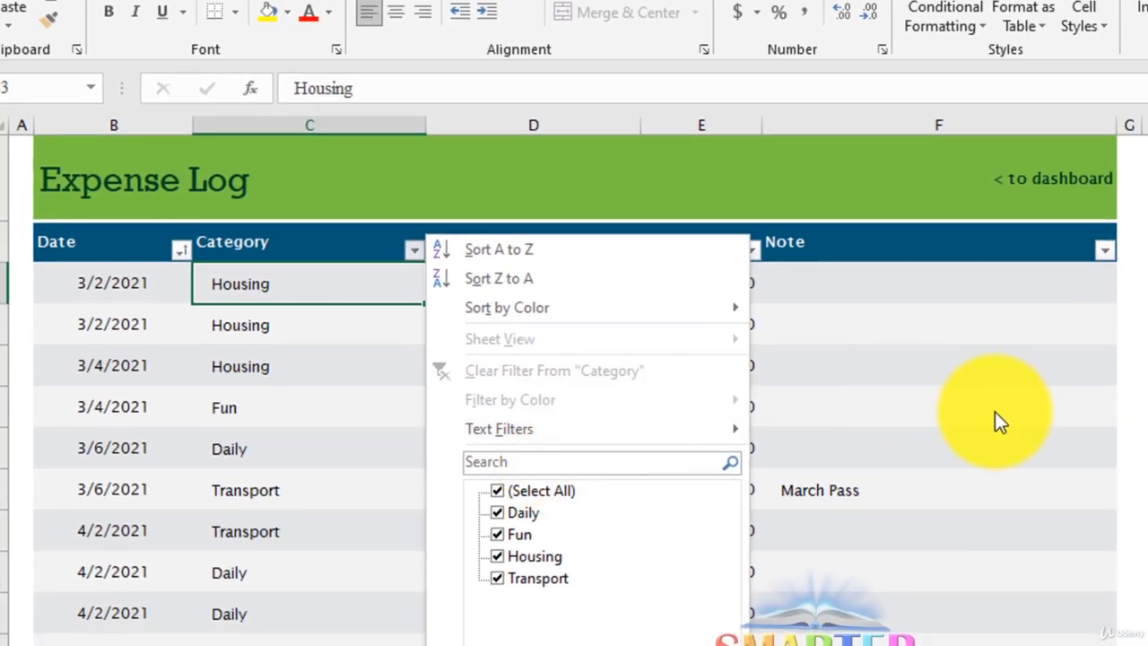
pyautogui.click(1132, 395)
pyautogui.click(627, 251)
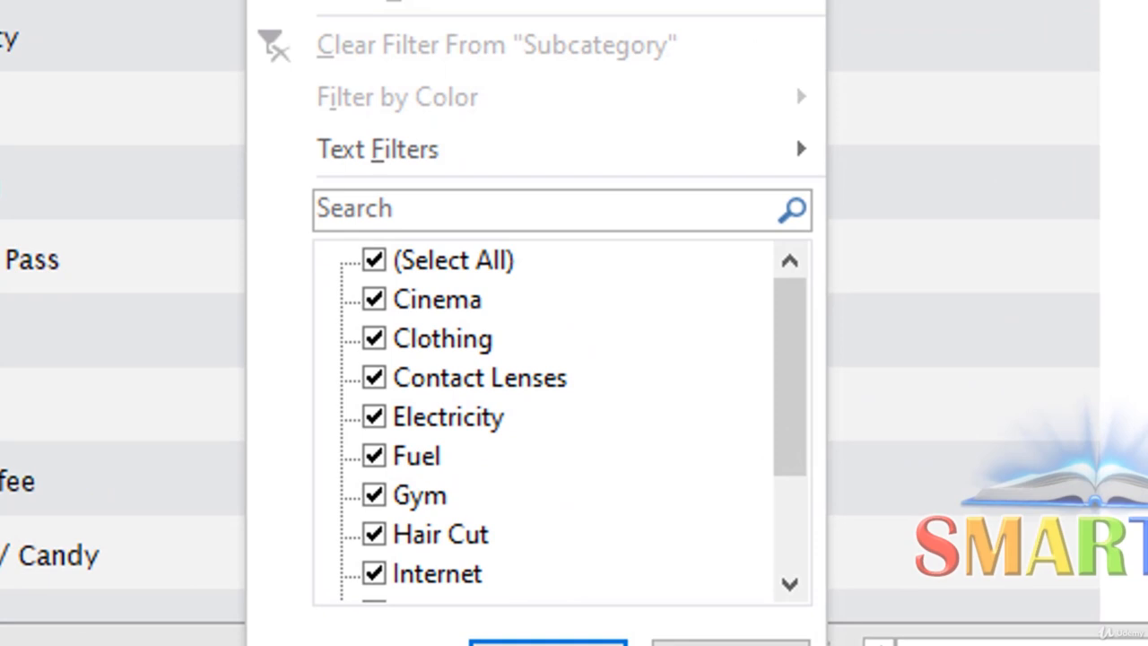
pyautogui.scroll(-1, 615, 398)
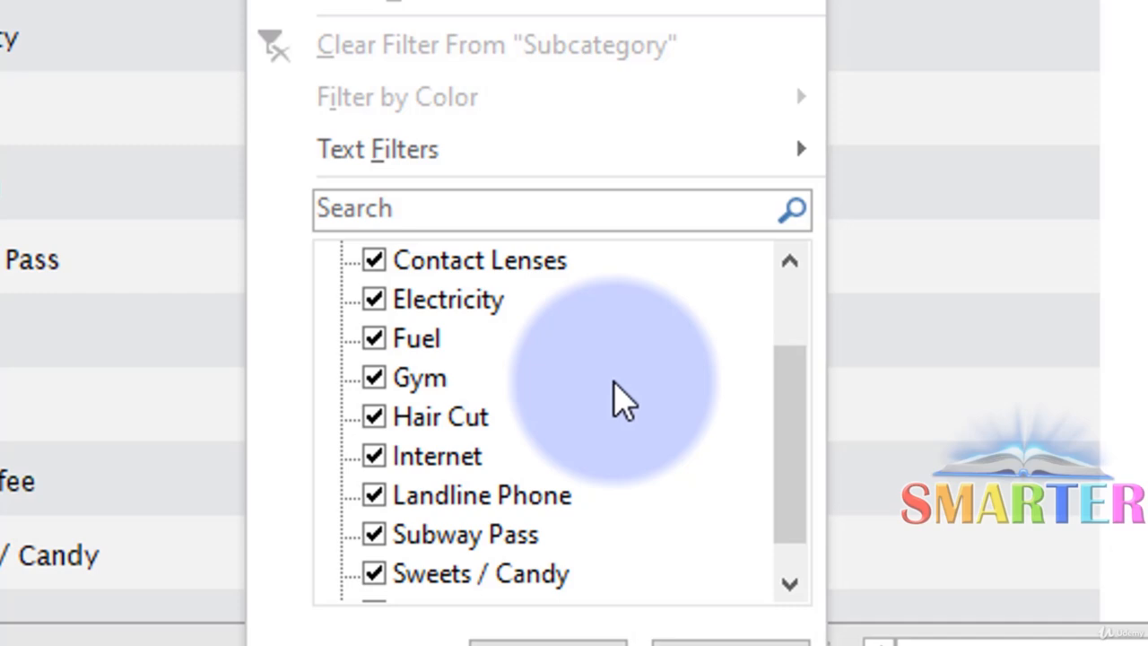
pyautogui.scroll(-1, 616, 397)
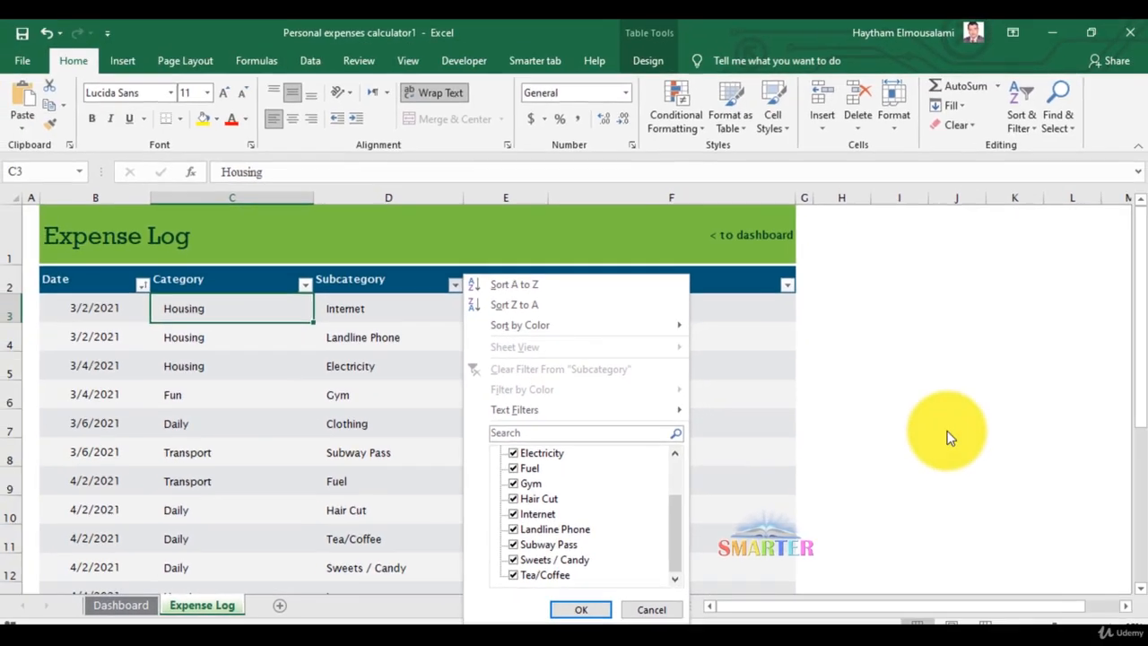
pyautogui.press('Escape')
# Move through the amount cells and follow the link back to the dashboard.
pyautogui.click(525, 315)
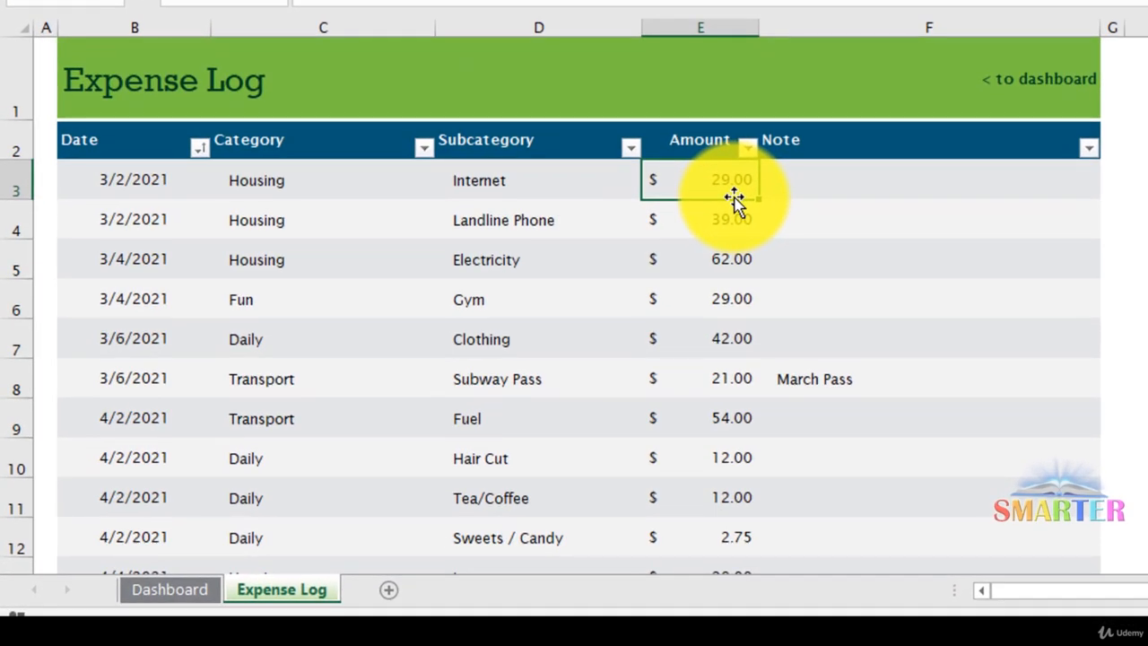
pyautogui.press('Down')
pyautogui.press('Down')
pyautogui.press('Down')
pyautogui.press('Left')
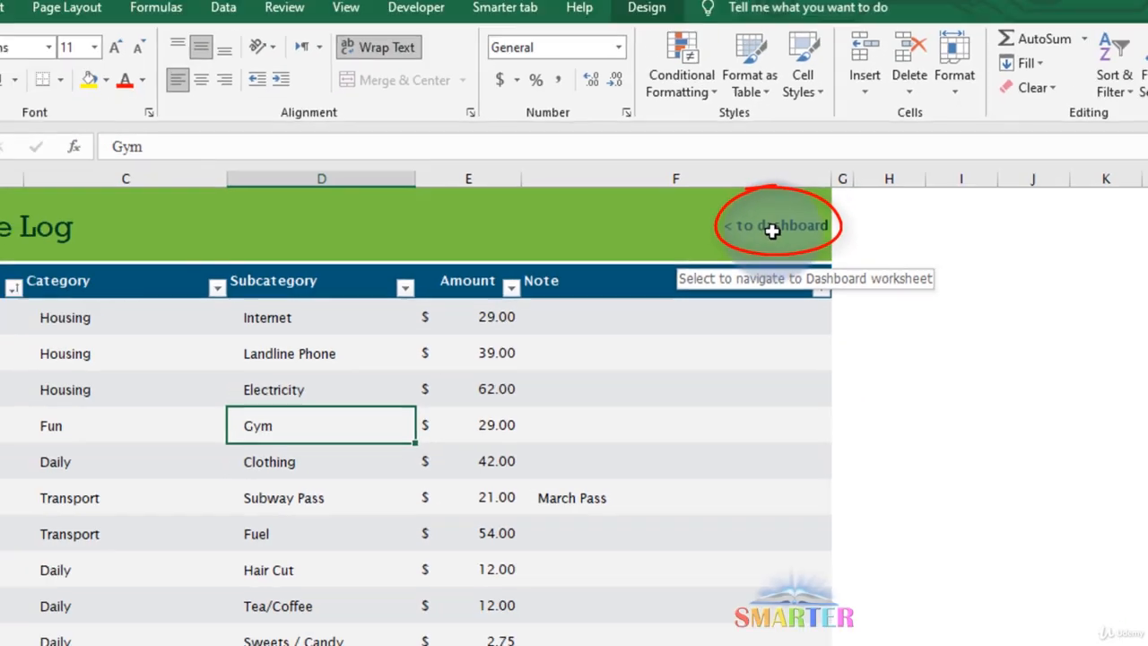
pyautogui.click(919, 171)
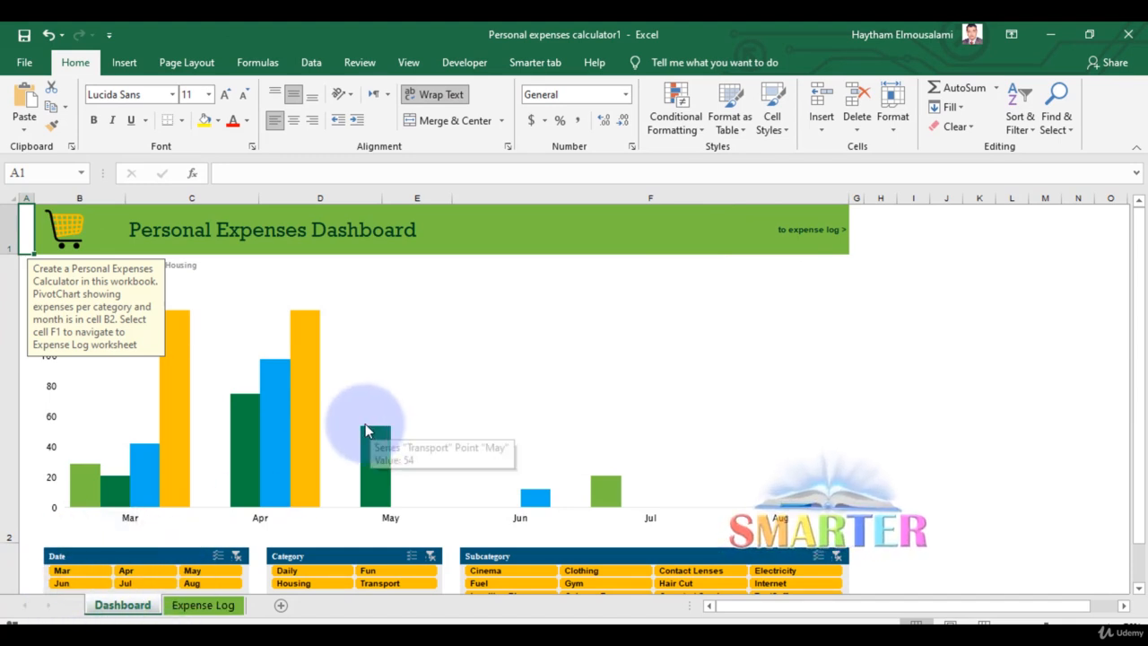
# Filter the dashboard chart by Mar, Apr, May, Aug and Jul in turn with the Date slicer, then clear the Date filter.
pyautogui.click(1042, 626)
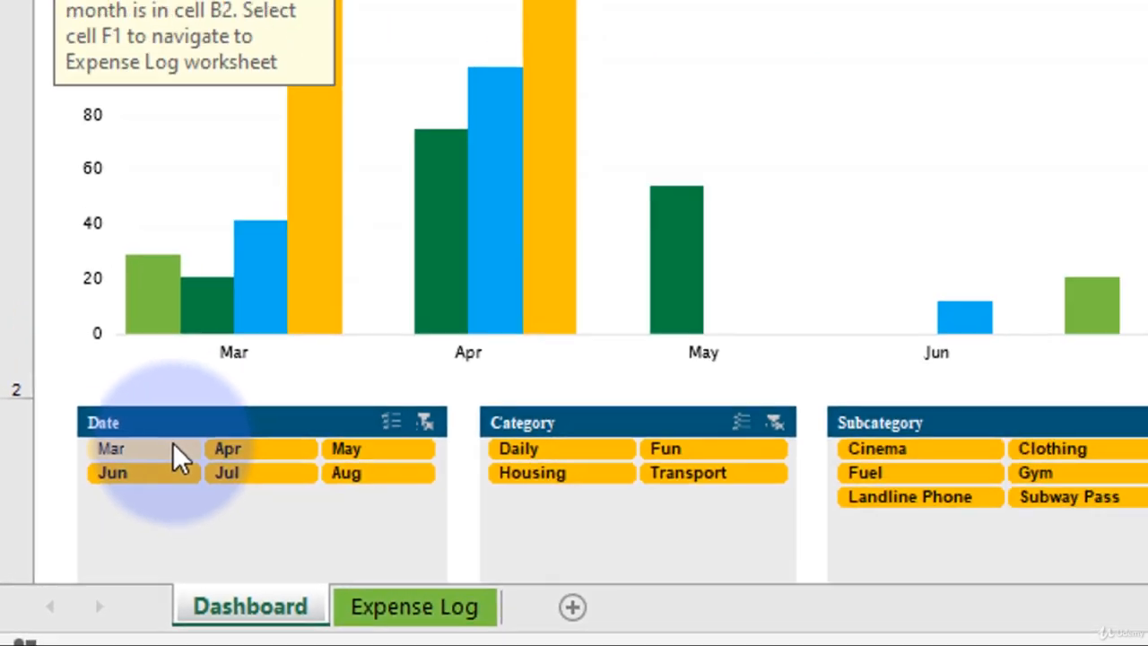
pyautogui.click(238, 374)
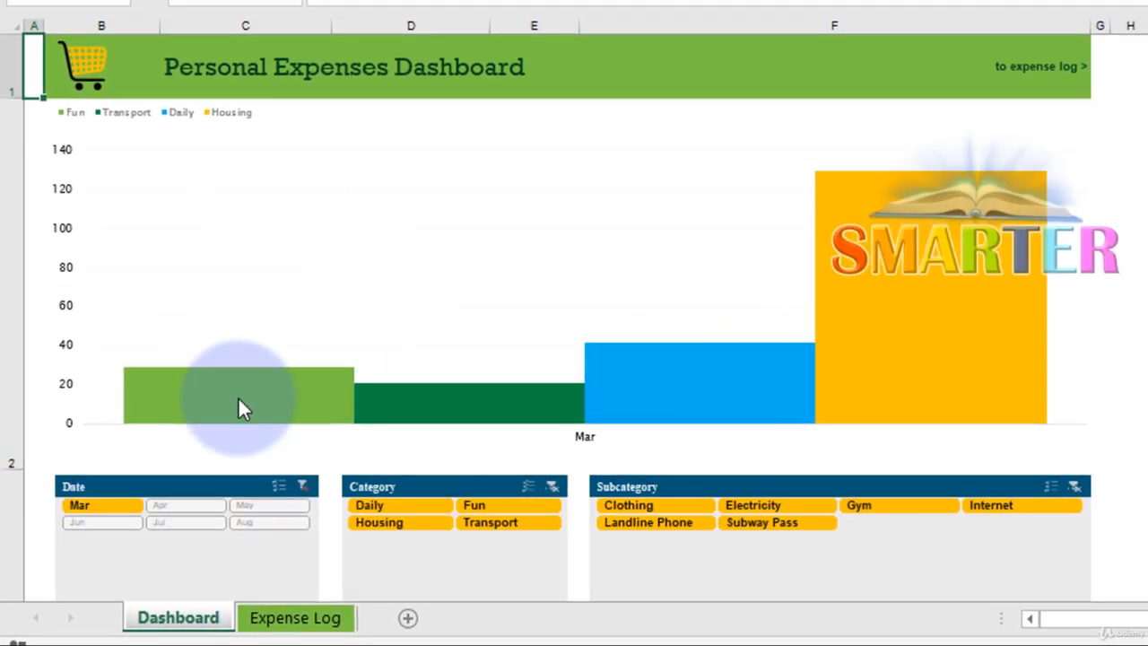
pyautogui.click(176, 505)
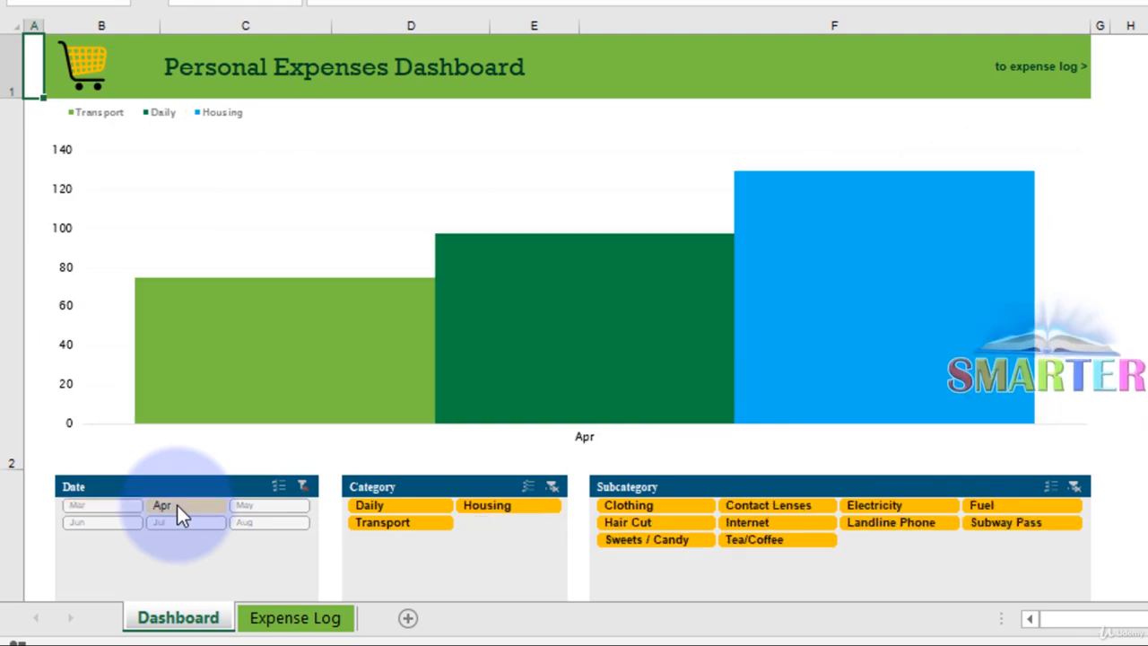
pyautogui.click(257, 505)
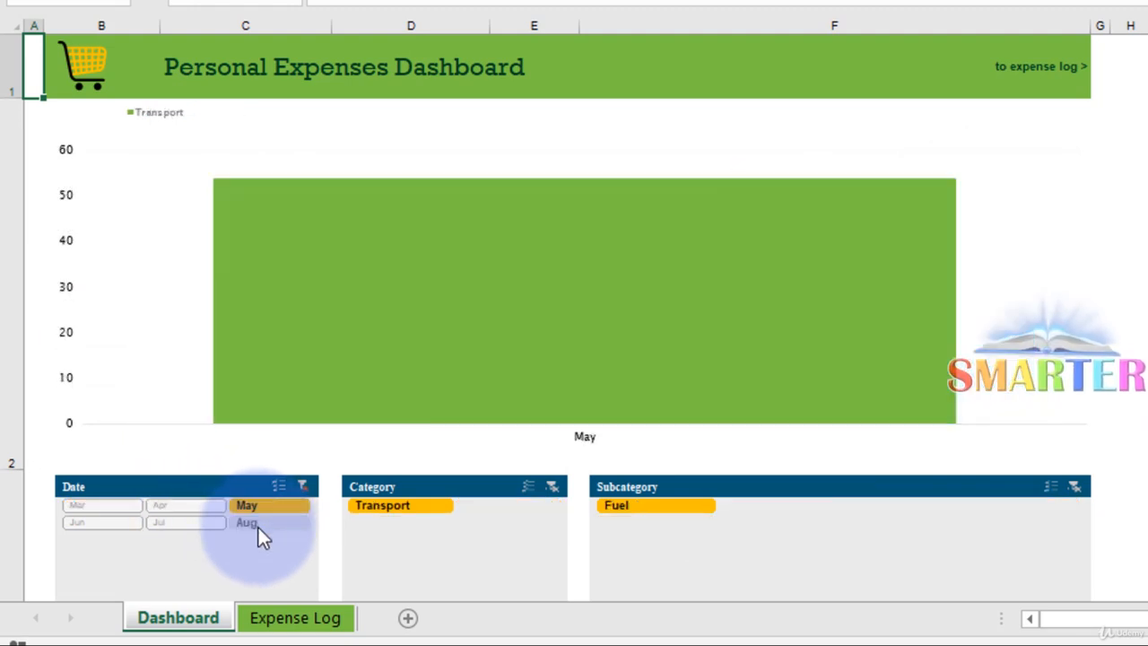
pyautogui.click(258, 527)
pyautogui.click(186, 529)
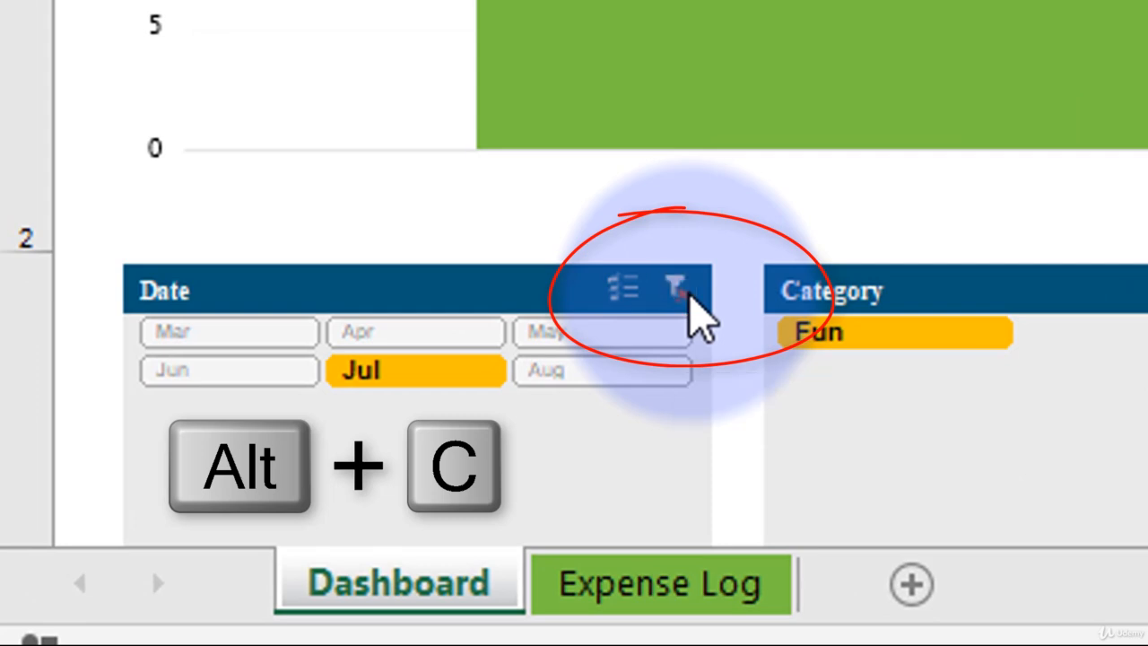
pyautogui.click(687, 296)
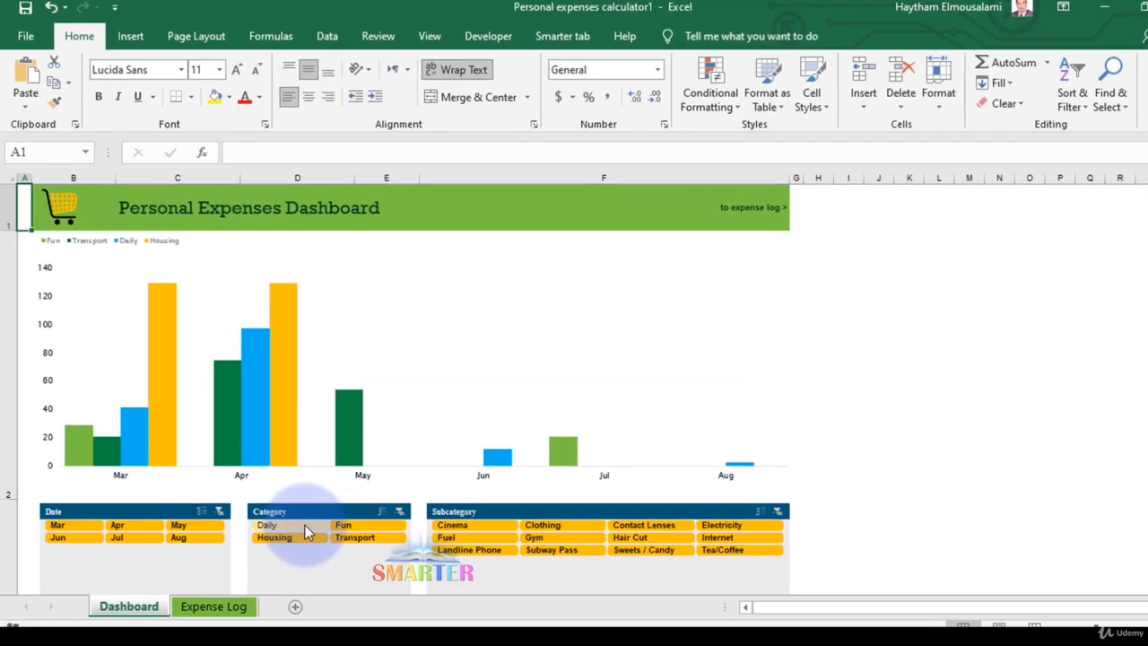
# Filter the chart by Daily, Fun, Transport and Housing in turn with the Category slicer, then clear the Category filter.
pyautogui.click(305, 529)
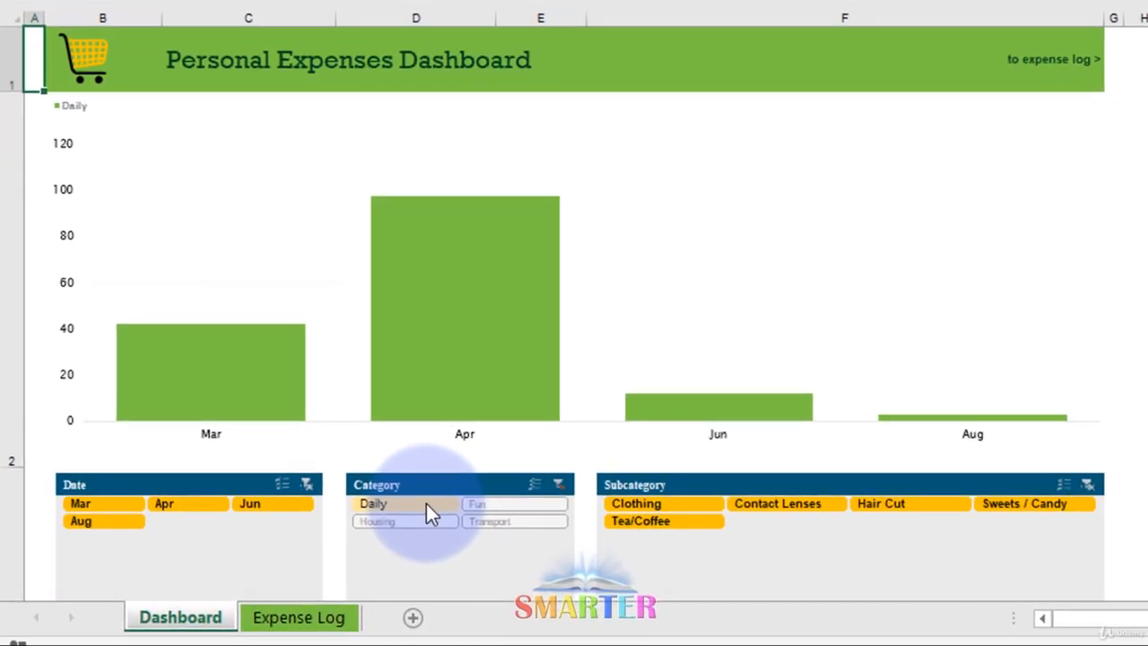
pyautogui.click(485, 503)
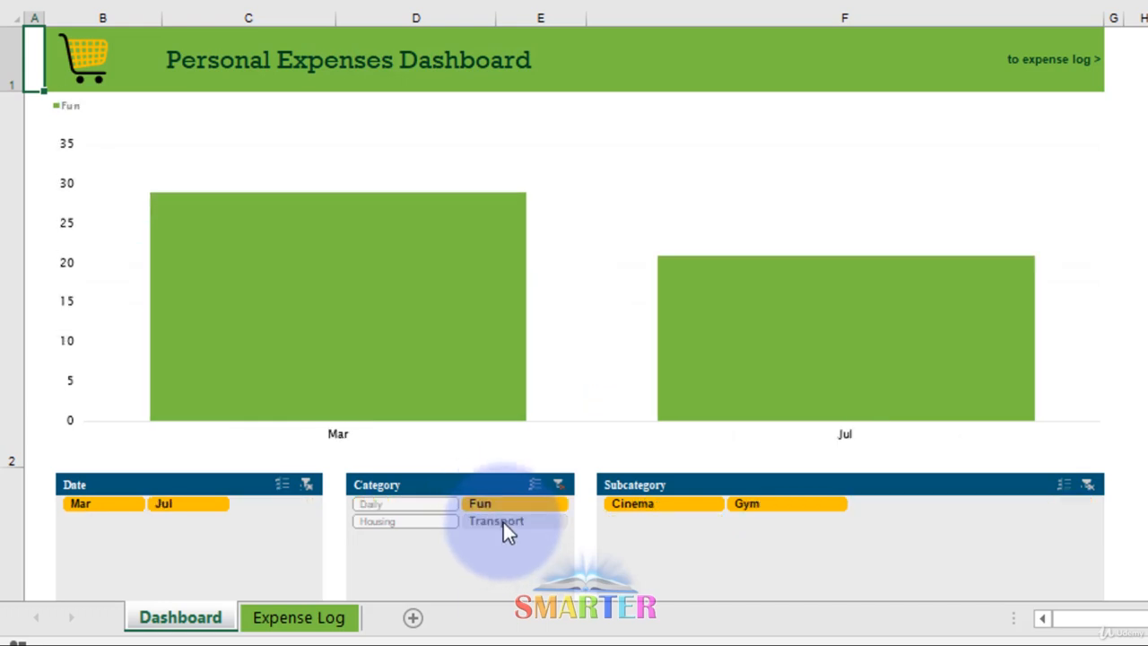
pyautogui.click(504, 521)
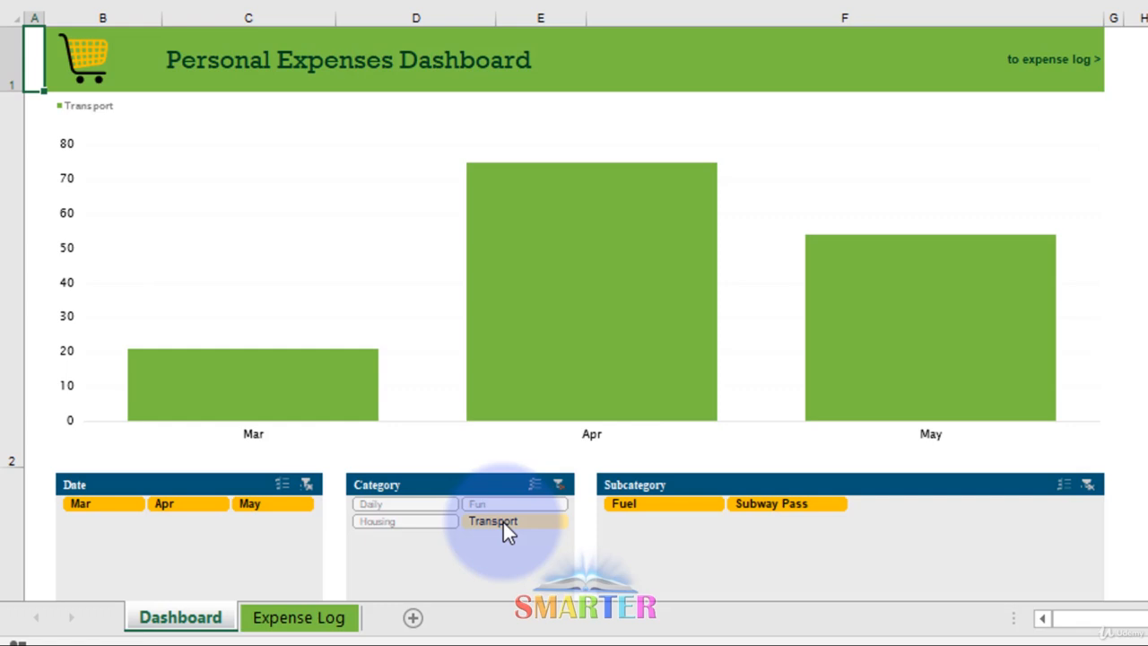
pyautogui.click(397, 527)
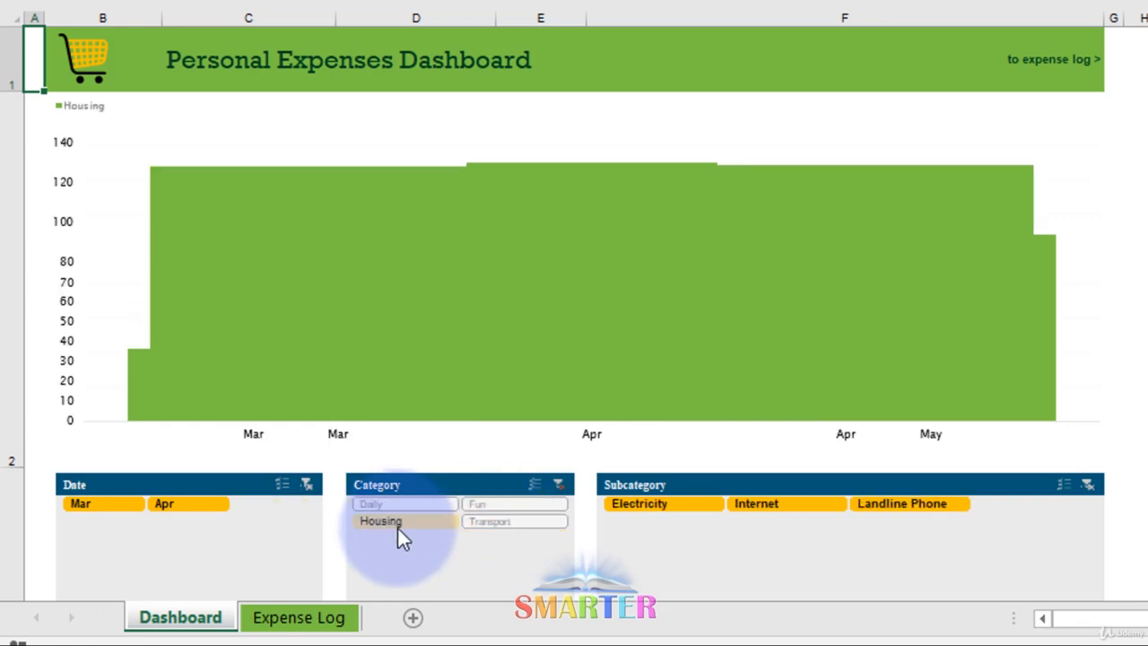
pyautogui.click(552, 485)
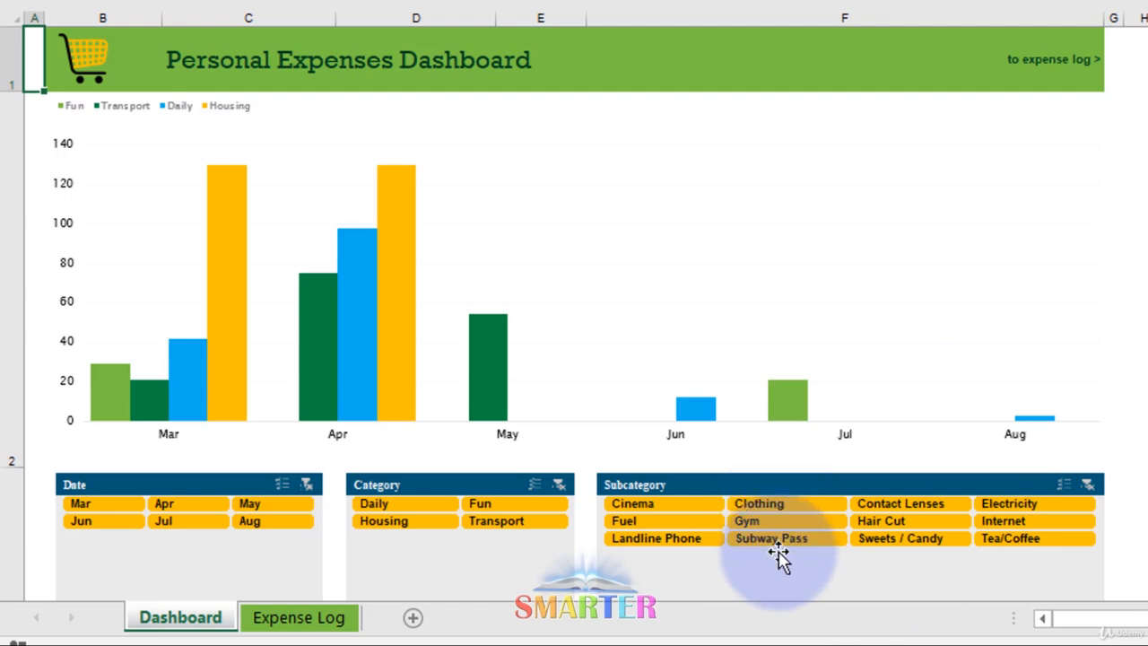
# Filter the dashboard chart by the Gym subcategory.
pyautogui.click(677, 522)
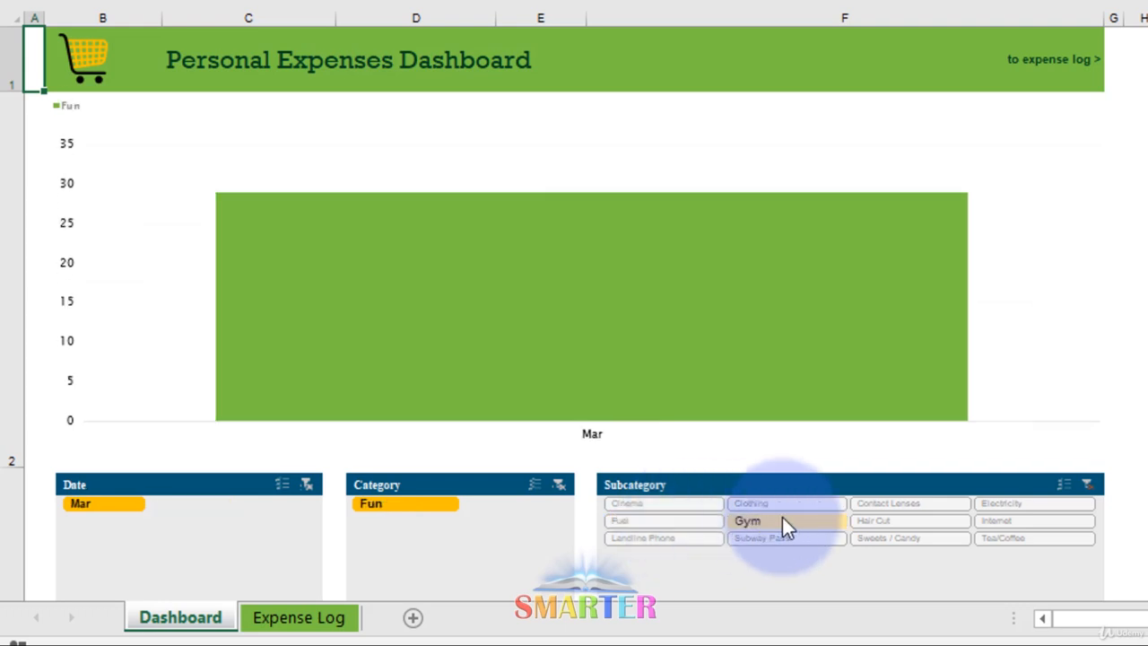
# Add Hair Cut, Landline Phone, Electricity and Cinema to the Subcategory slicer selection, then clear the Subcategory filter and select the chart.
pyautogui.keyDown('ctrl'); pyautogui.click(921, 518); pyautogui.keyUp('ctrl')
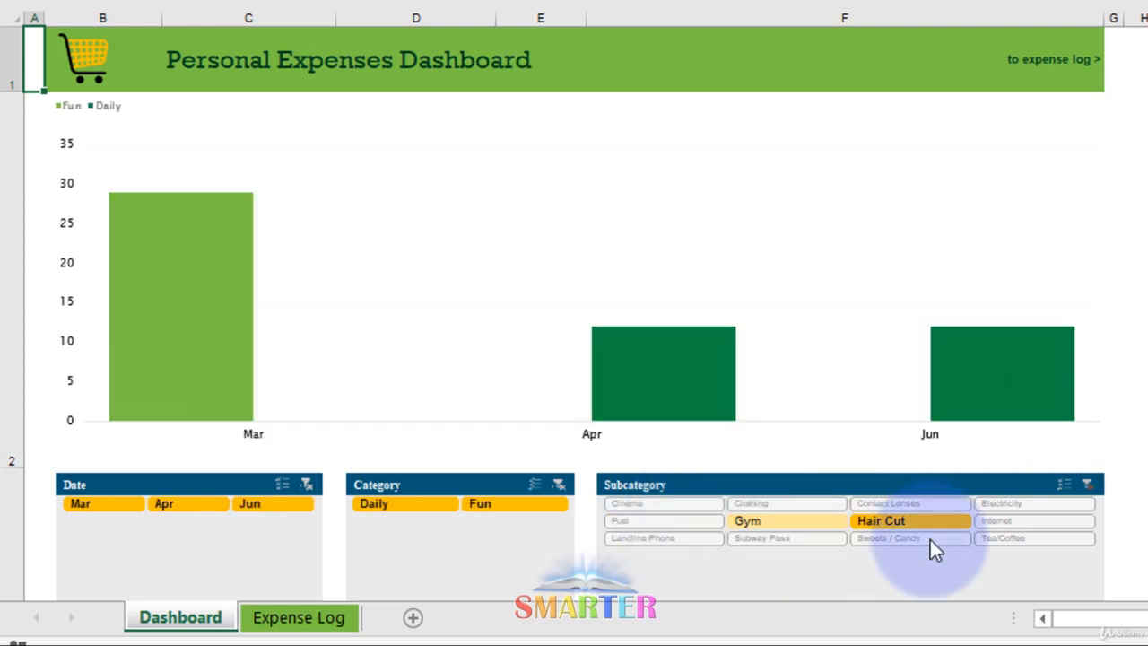
pyautogui.press('ctrl')
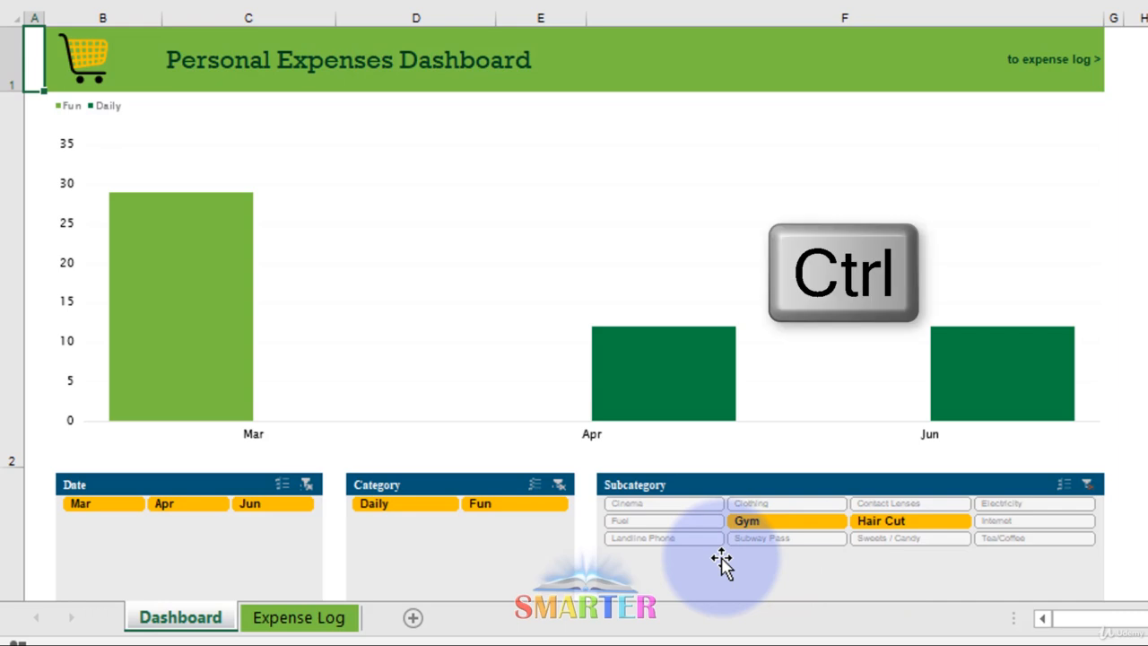
pyautogui.keyDown('ctrl'); pyautogui.click(682, 545); pyautogui.keyUp('ctrl')
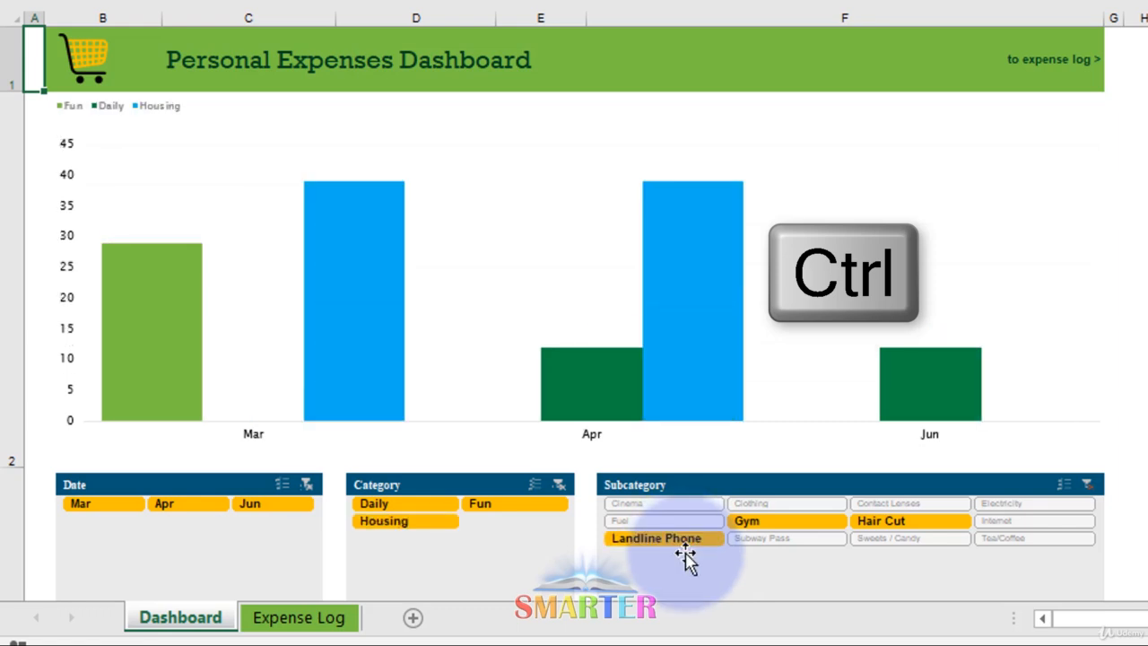
pyautogui.keyDown('ctrl'); pyautogui.click(882, 524); pyautogui.keyUp('ctrl')
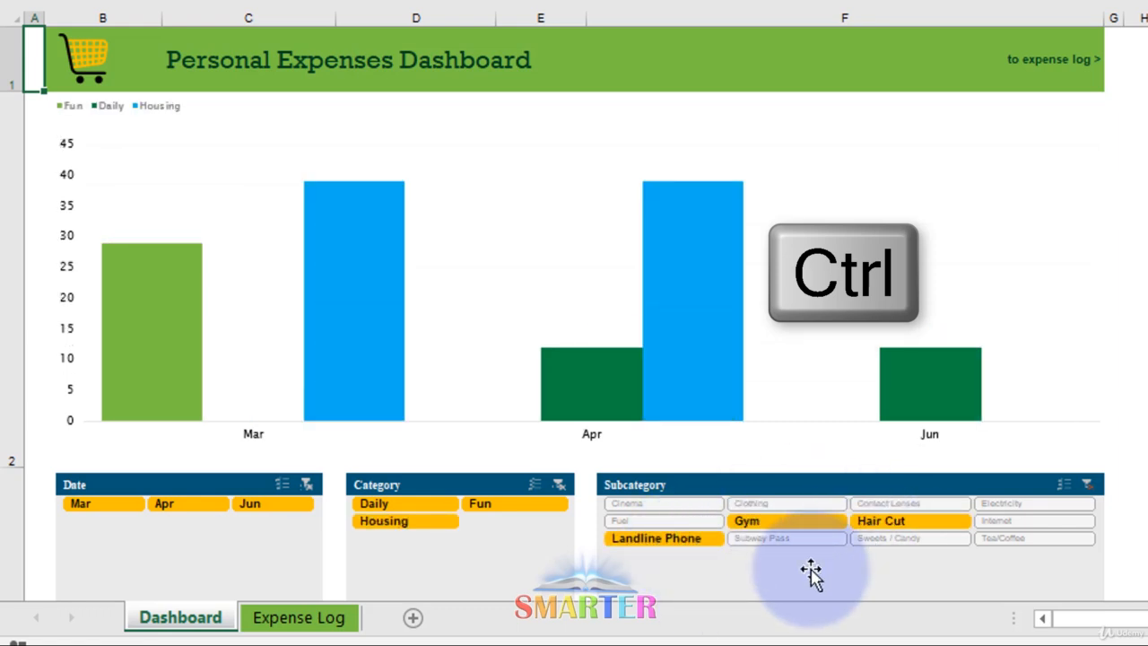
pyautogui.keyDown('ctrl'); pyautogui.click(1040, 506); pyautogui.keyUp('ctrl')
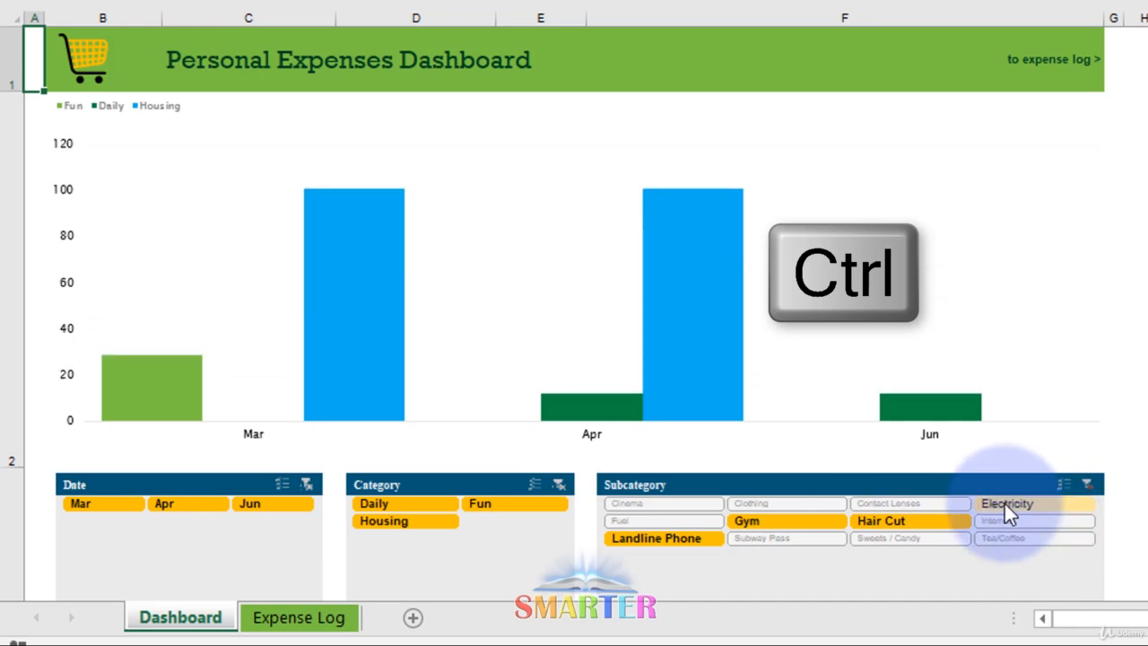
pyautogui.keyDown('ctrl'); pyautogui.click(661, 502); pyautogui.keyUp('ctrl')
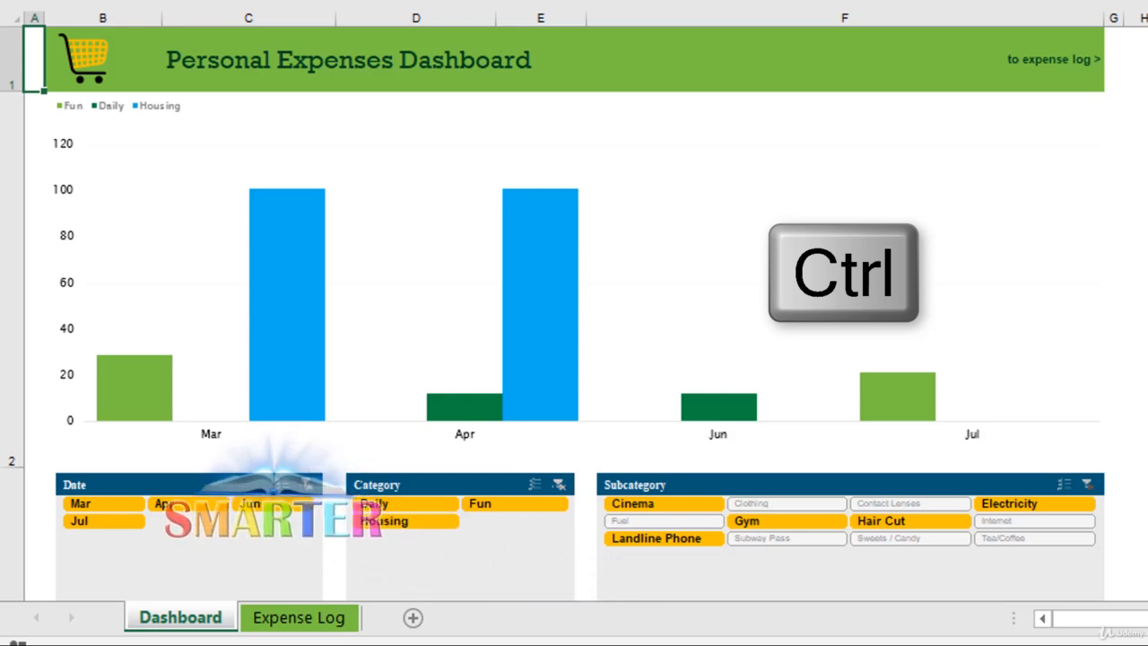
pyautogui.click(1088, 485)
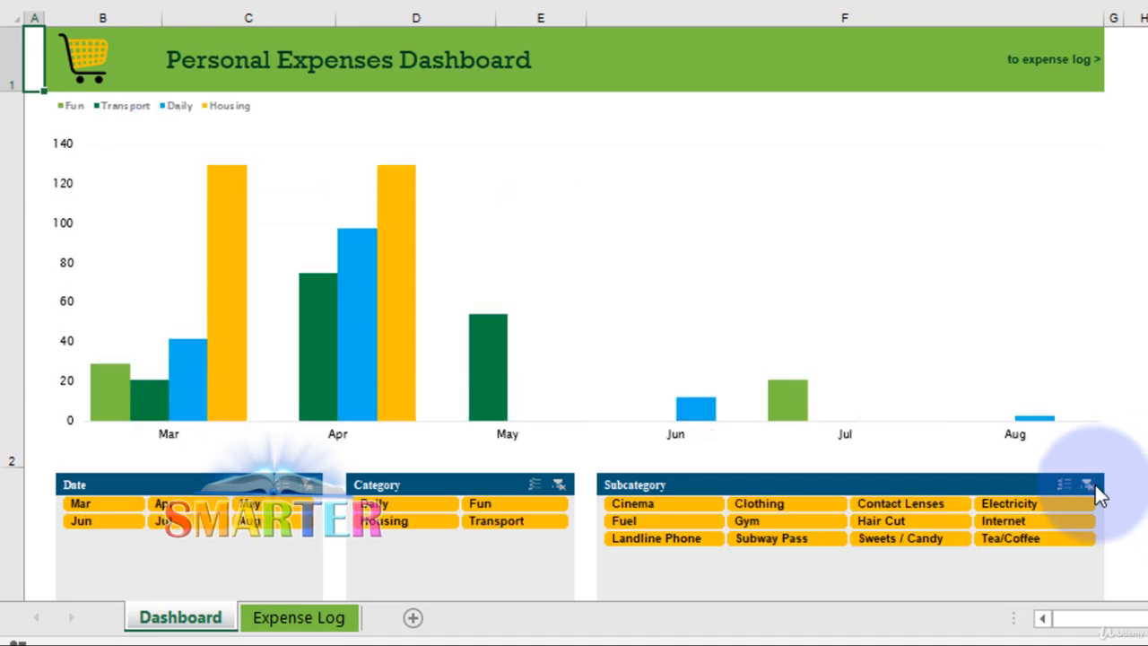
pyautogui.click(978, 271)
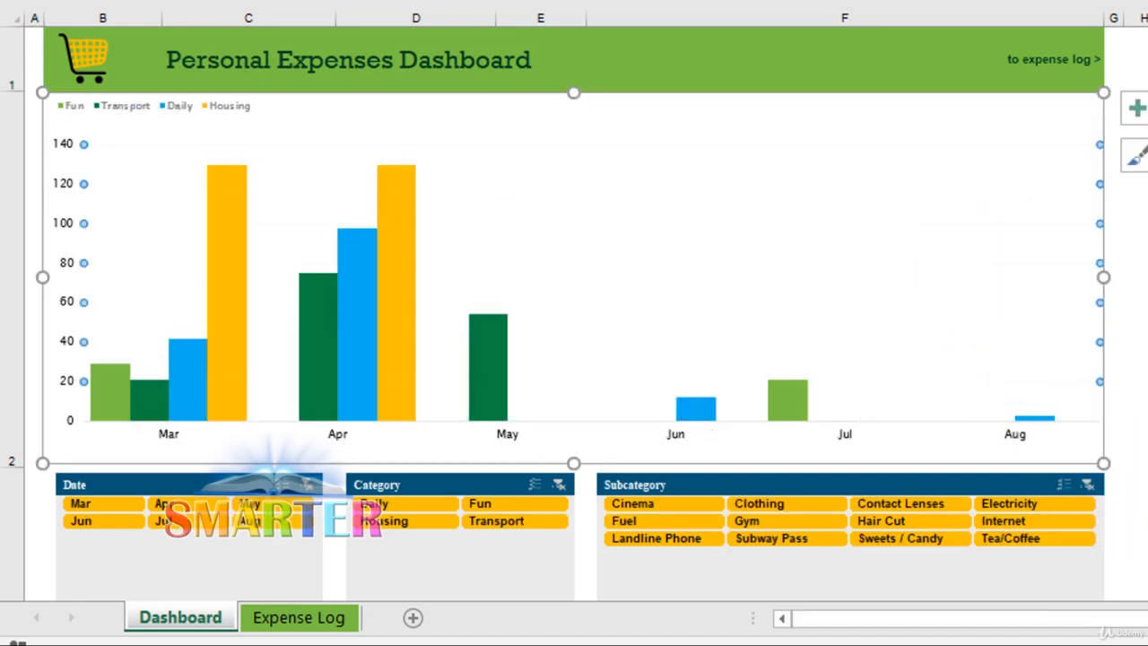